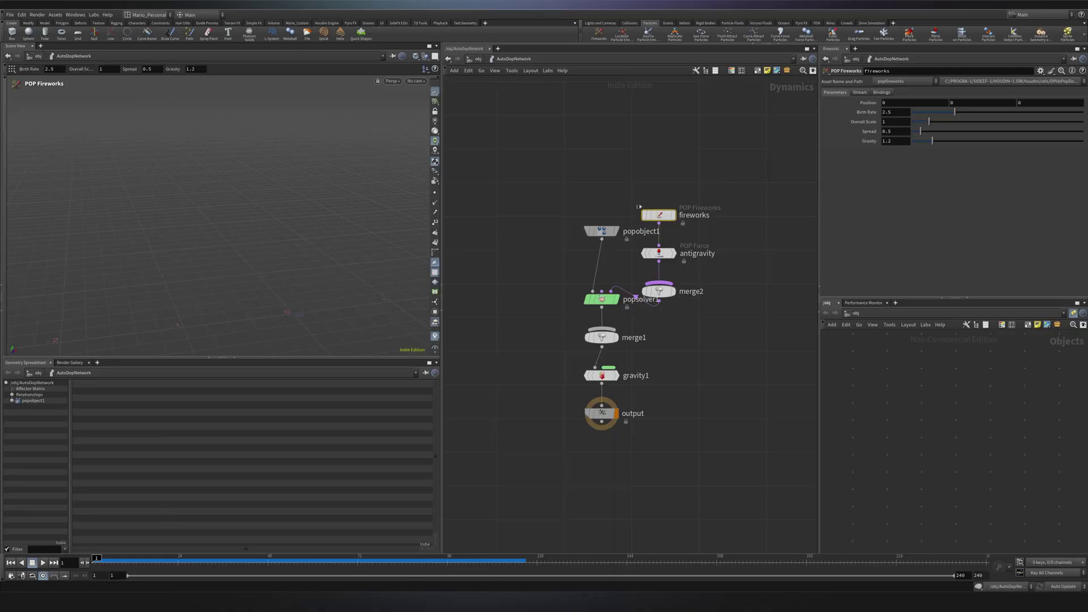
left_click(42, 563)
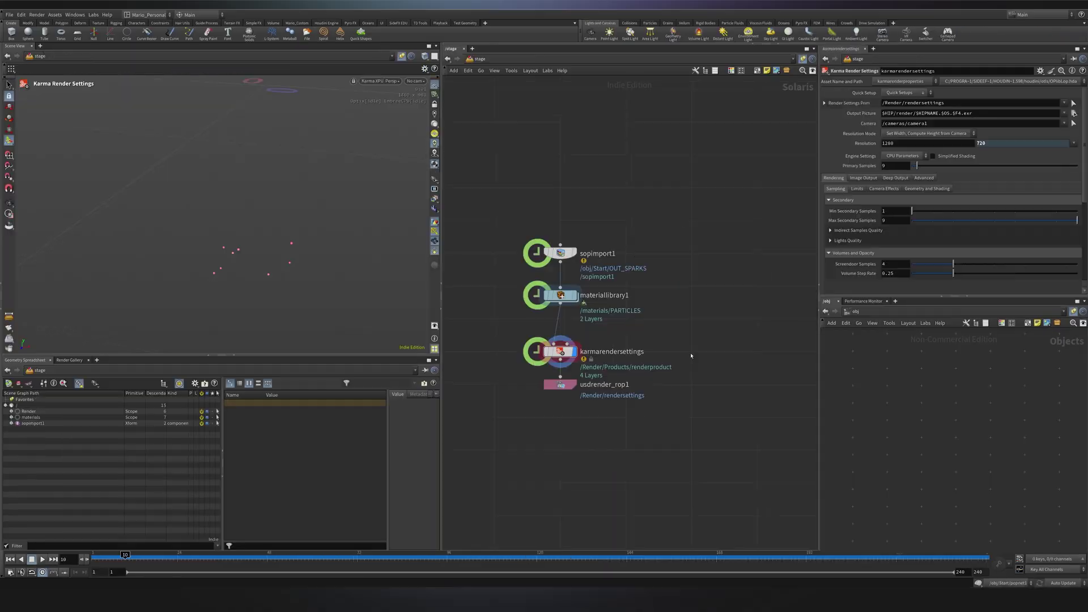
key("Tab")
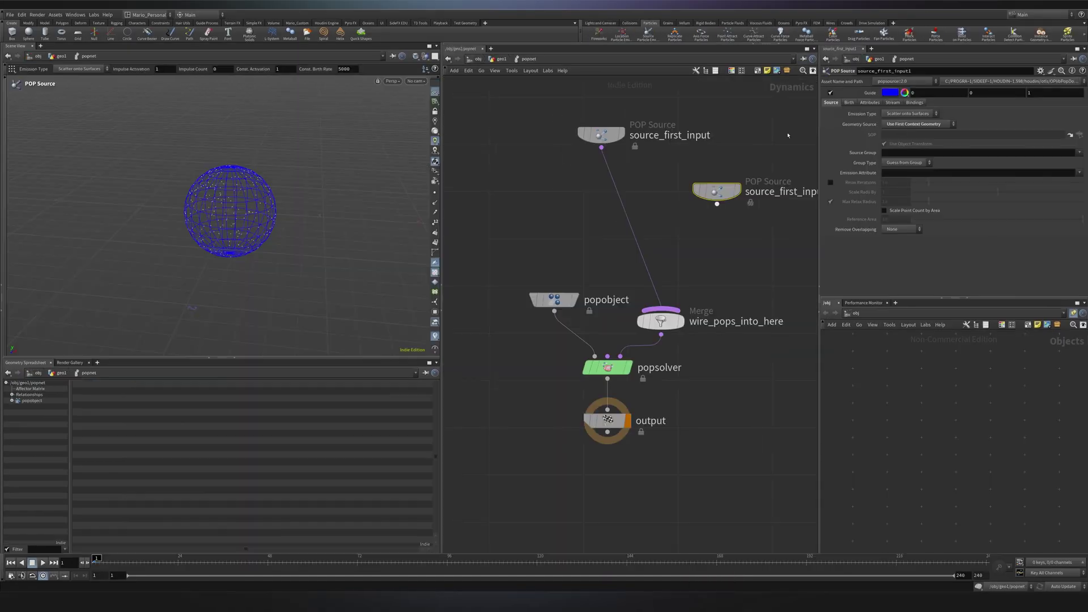
left_click(916, 124)
left_click(916, 164)
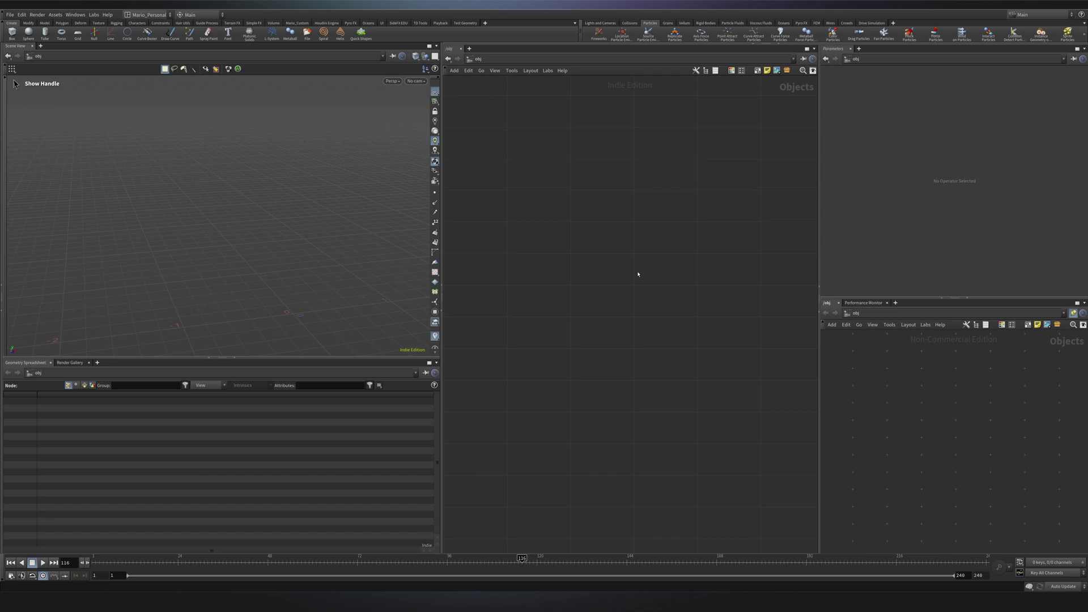
Step: Place a Fireworks particle emitter at the world origin using grid snapping and play its simulation
middle_click_drag(638, 274, 660, 289)
left_click(600, 37)
left_click(599, 39)
key("Return")
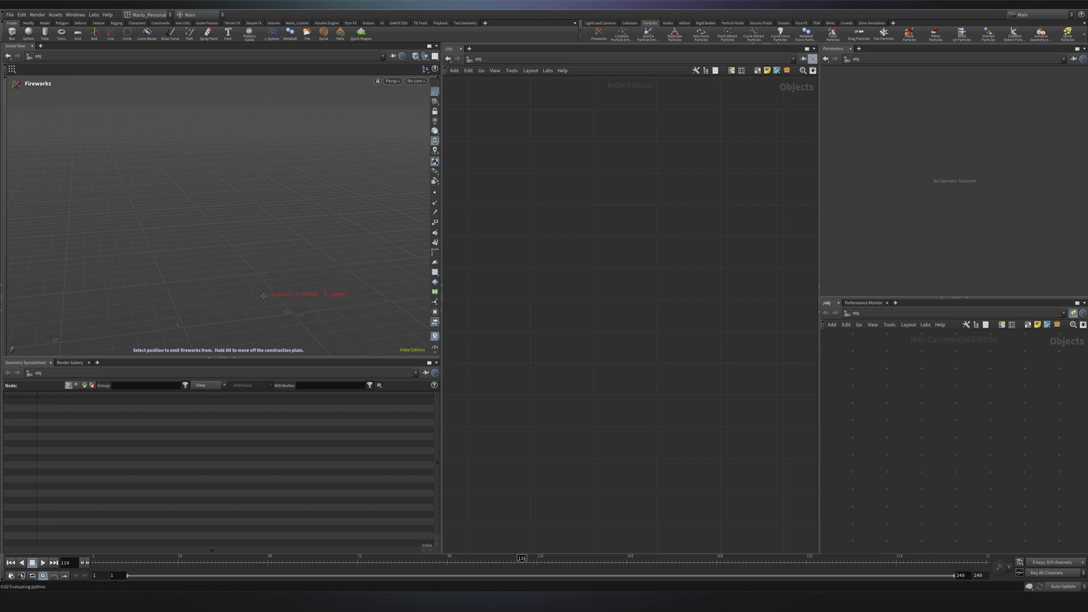
key("x")
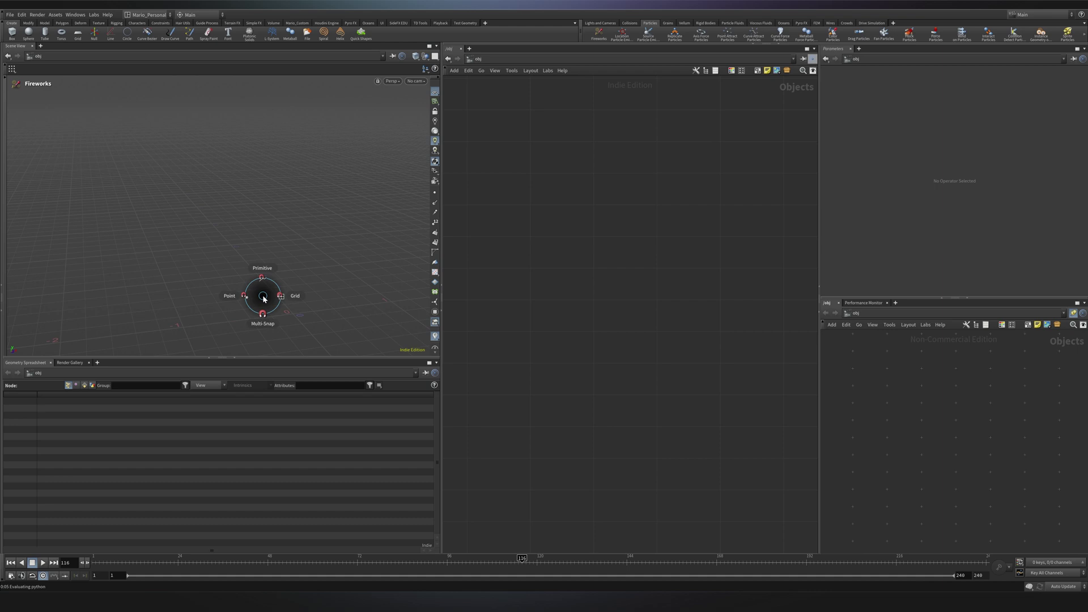
left_click(296, 296)
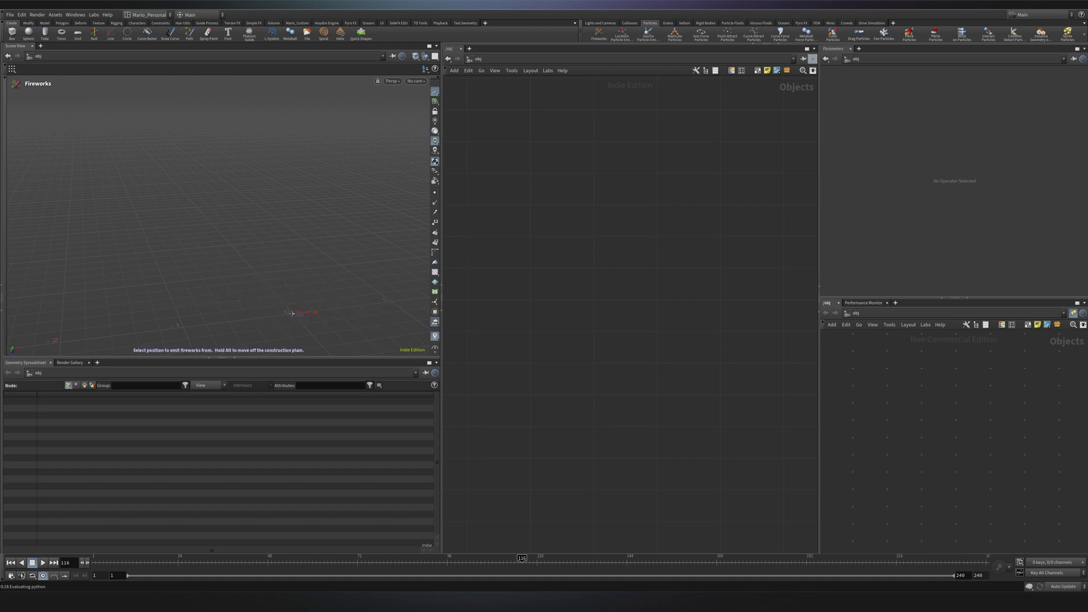
left_click(292, 313)
left_click(43, 562)
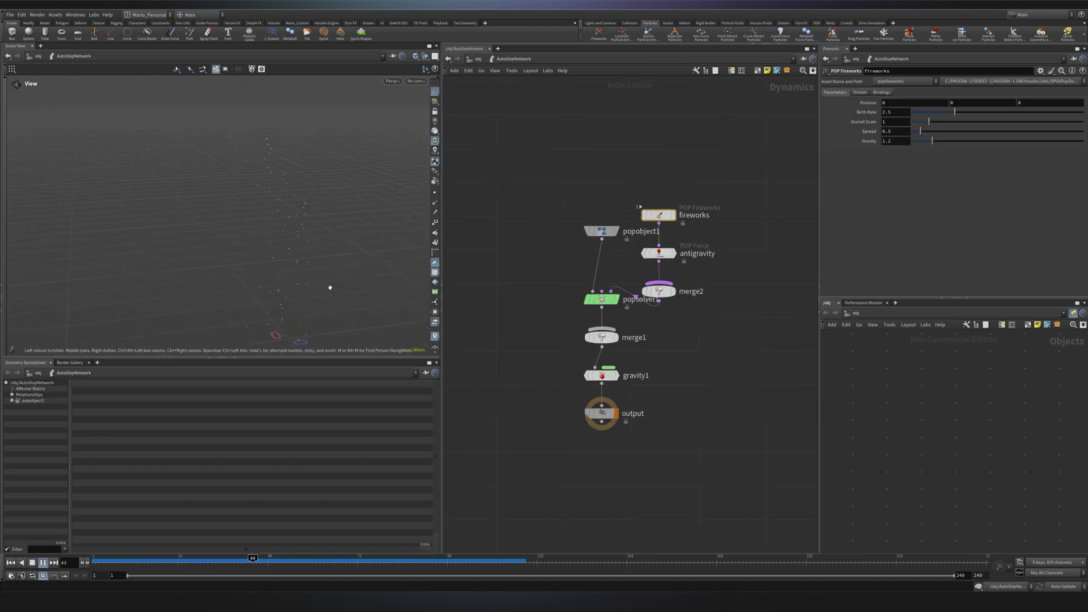
left_click_drag(178, 298, 214, 260, "alt")
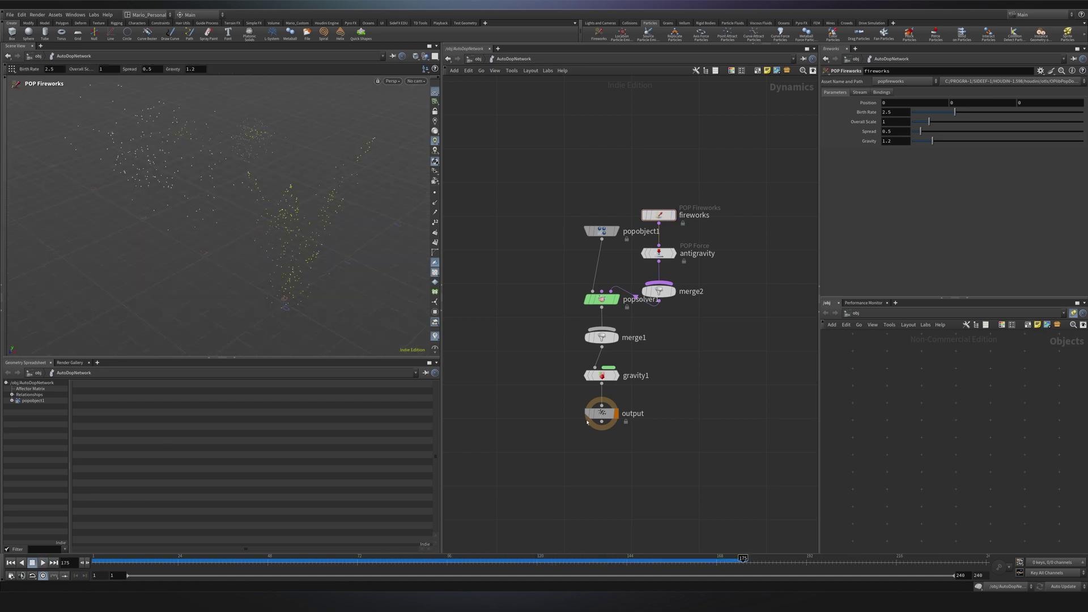
Step: Return to object level and delete all the objects of the fireworks setup
left_click_drag(708, 313, 664, 177)
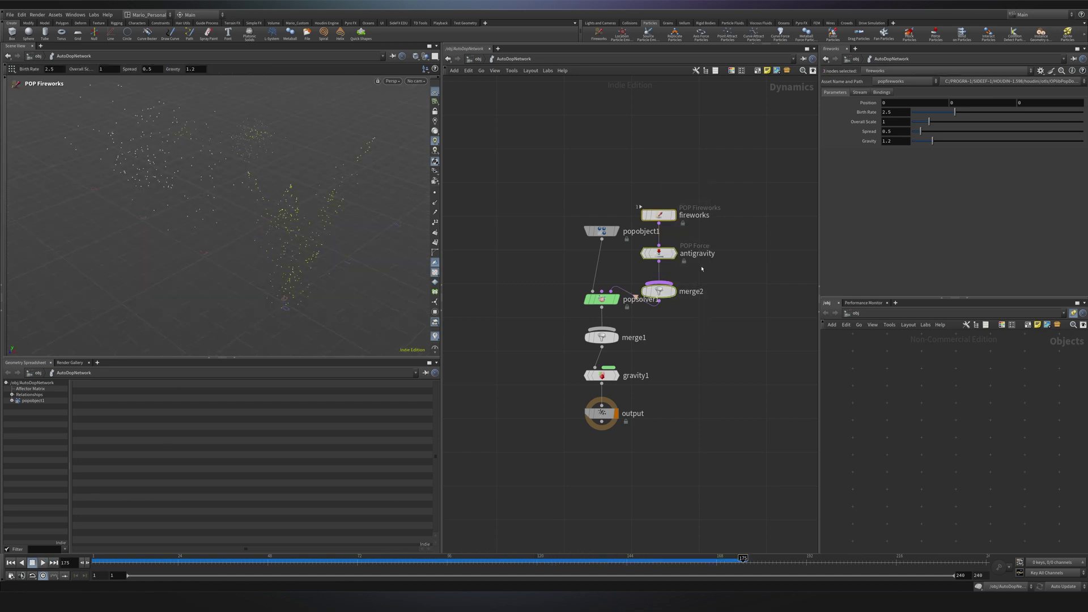
left_click(706, 381)
key("u")
left_click_drag(736, 416, 510, 247)
key("Delete")
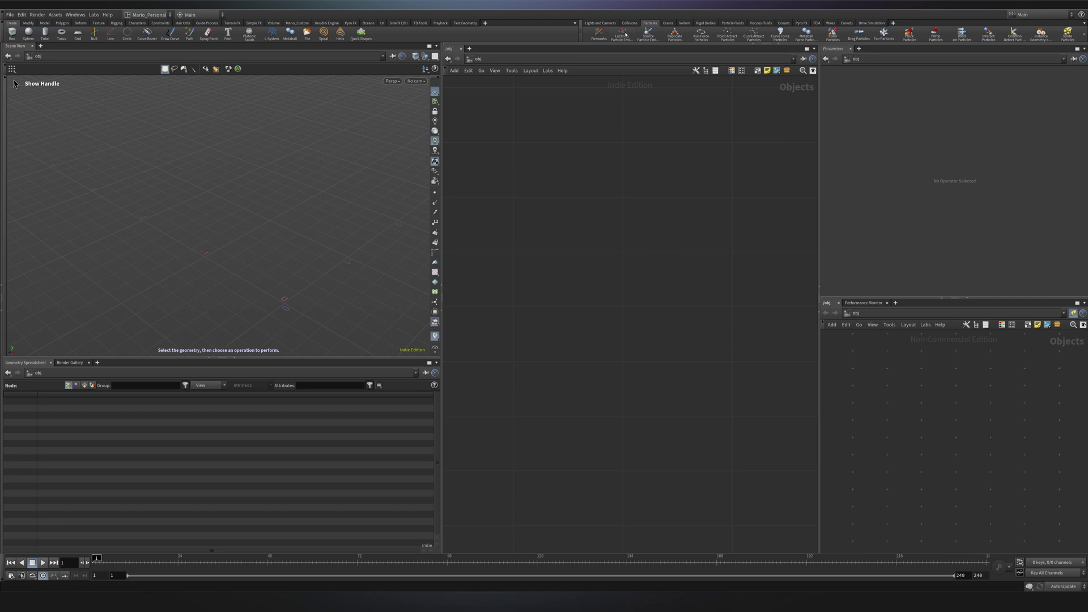
Step: Place a Location Particle Emitter on the ground grid at X -1 and play its simulation
left_click(624, 36)
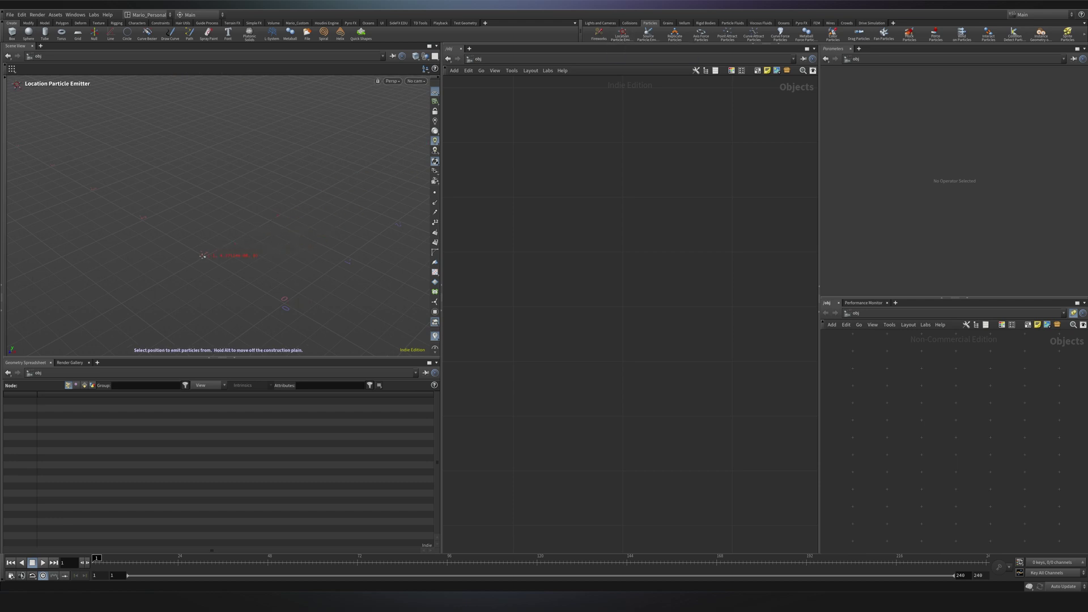
left_click(205, 257)
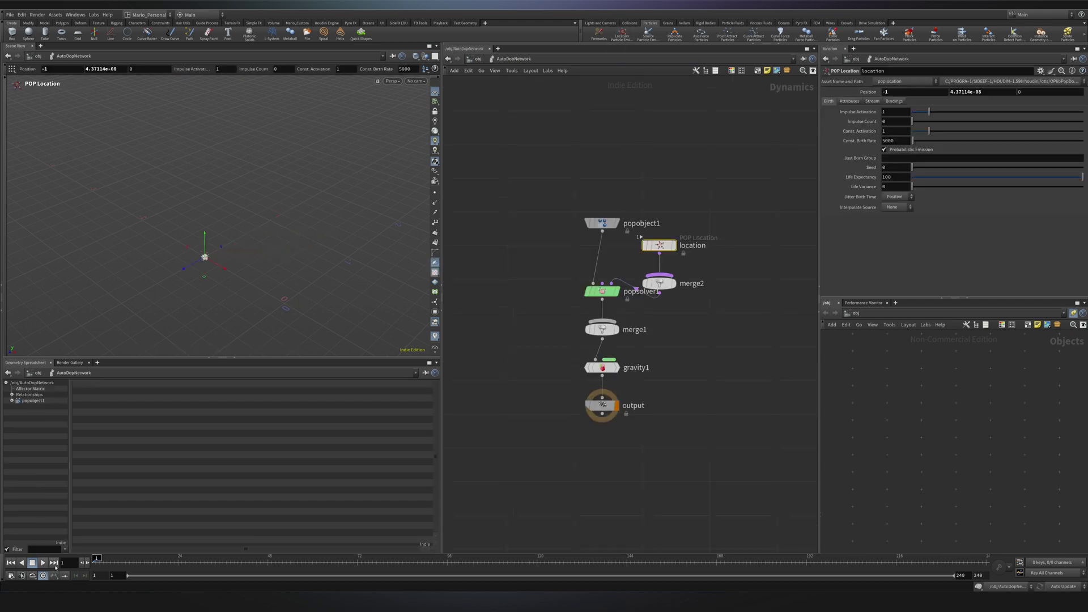
left_click(43, 563)
mouse_move(205, 257)
left_mouse_down()
mouse_move(213, 220)
mouse_move(324, 160)
mouse_move(151, 255)
mouse_move(323, 170)
mouse_move(231, 225)
mouse_move(151, 250)
mouse_move(275, 179)
left_mouse_up()
Step: Delete the location_particles geometry and the AutoDopNetwork at object level
left_click_drag(488, 236, 736, 413)
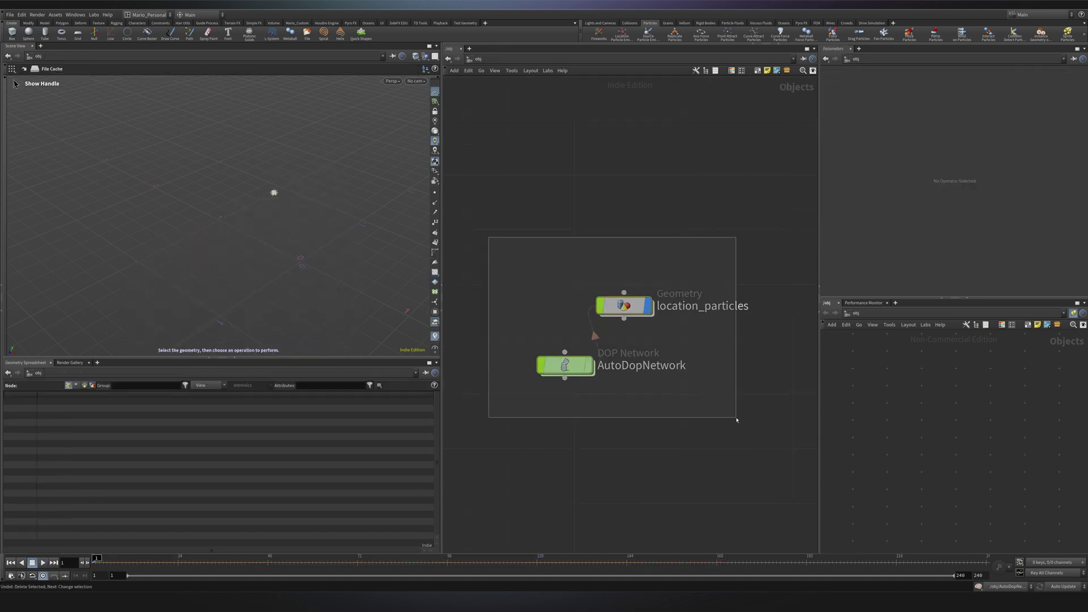
key("Delete")
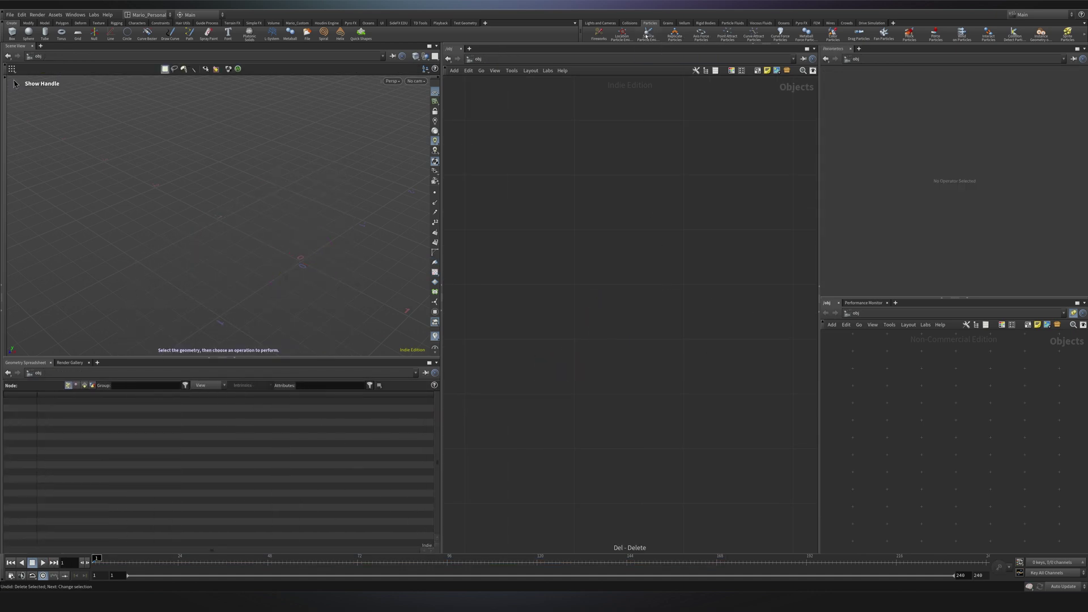
Step: Create a torus as the object for a Source Particle Emitter and play the resulting particle simulation
left_click(648, 33)
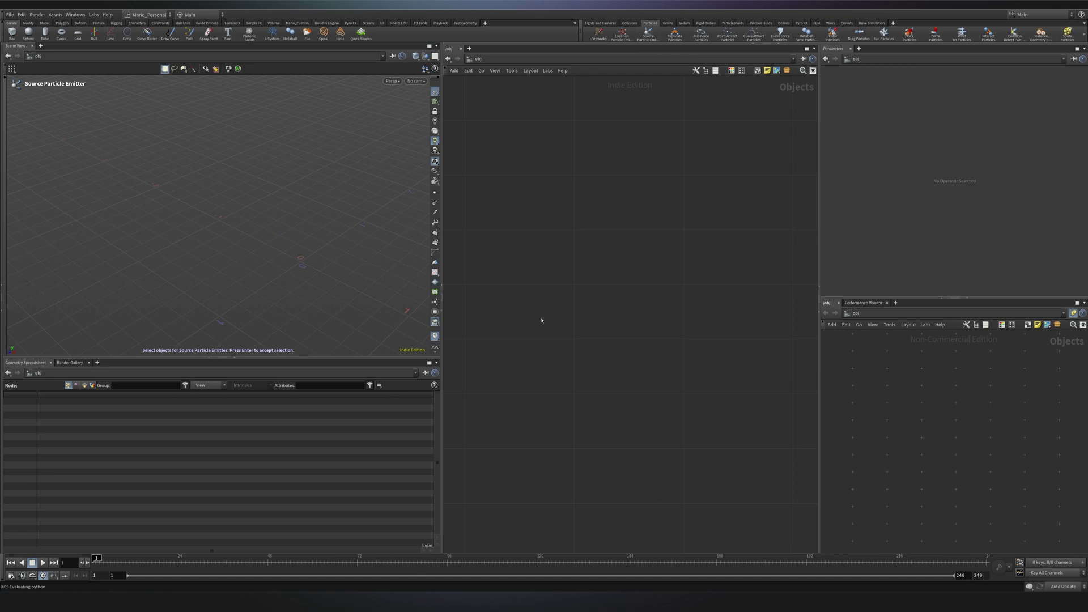
key("Tab")
type("TO")
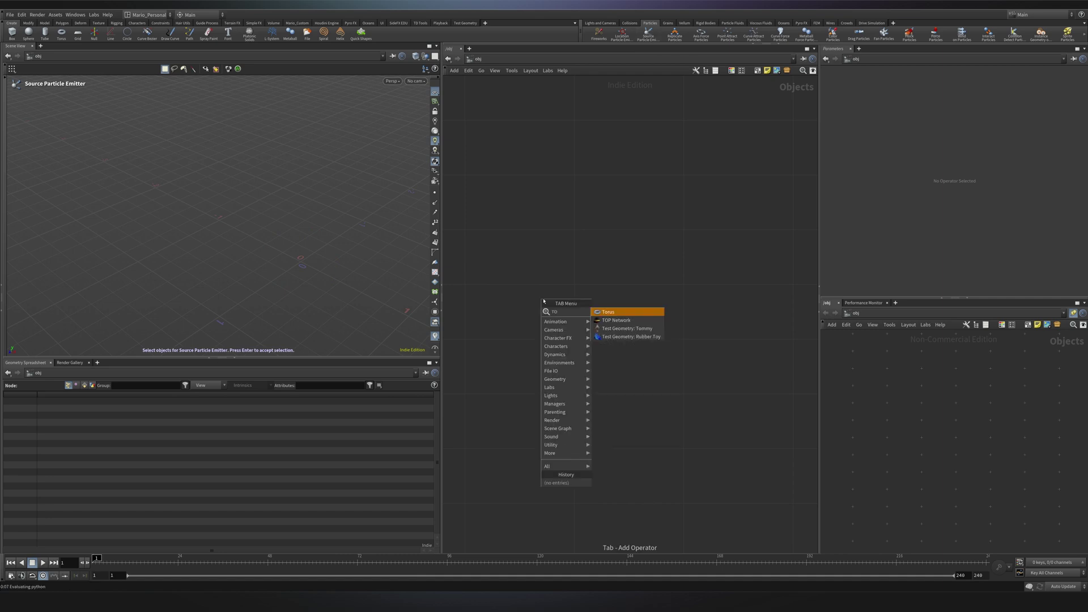
type("RU")
key("Return")
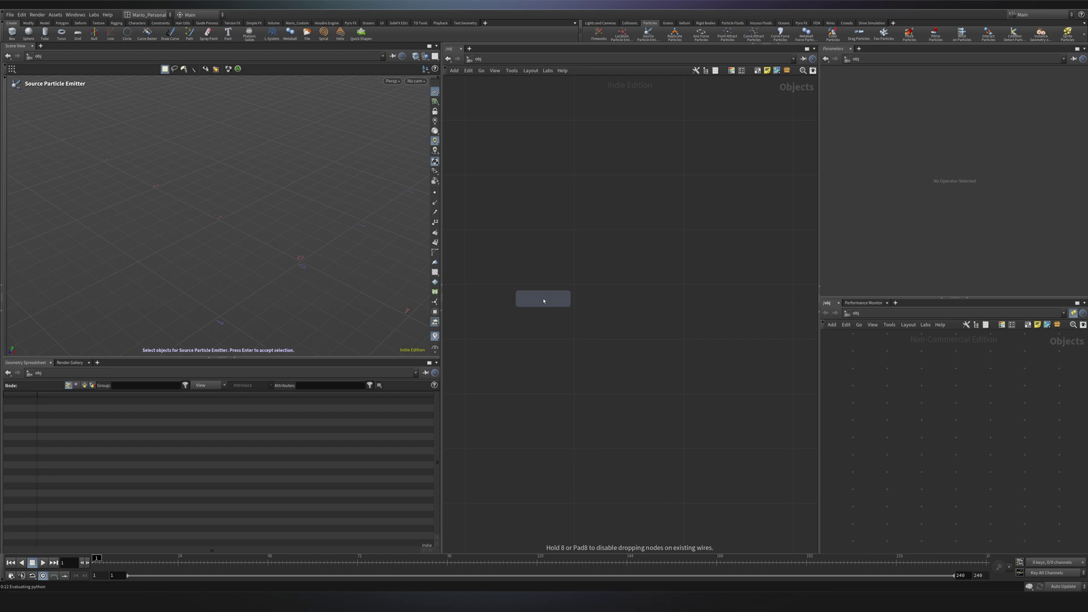
left_click(543, 300)
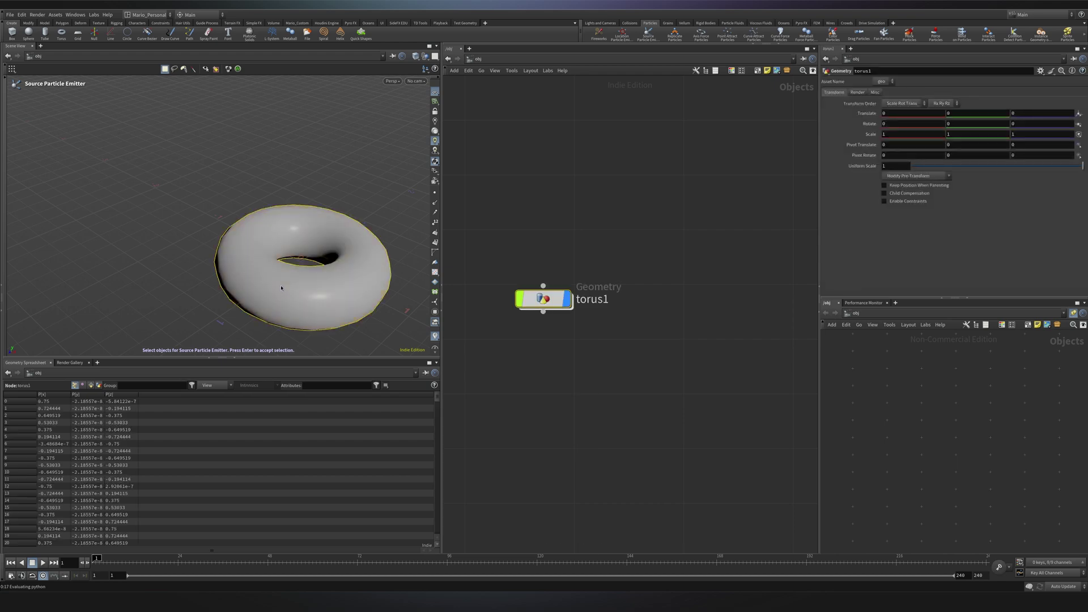
key("Return")
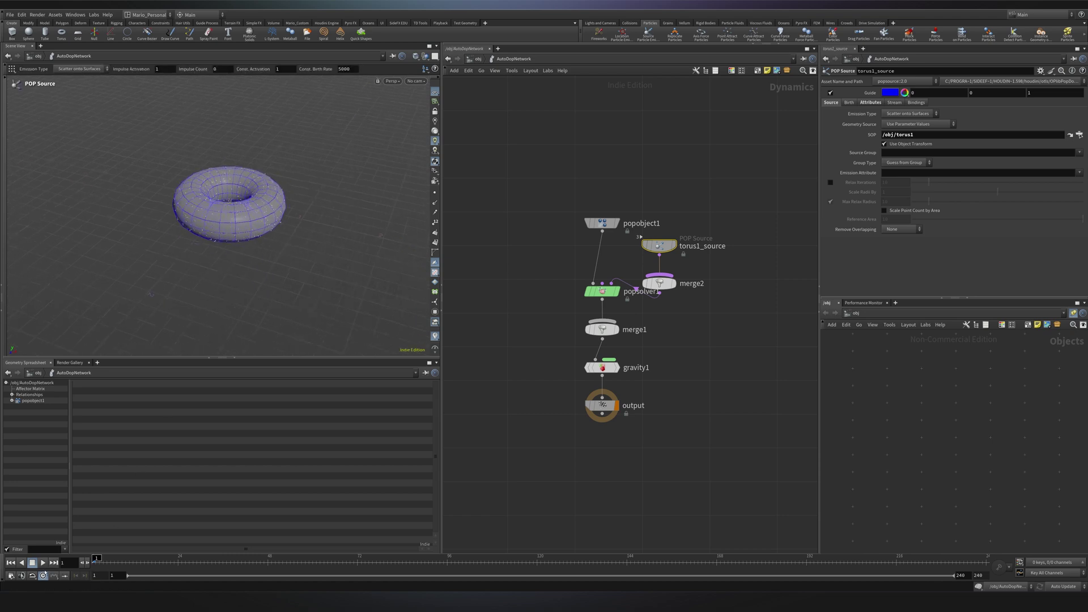
left_click(43, 562)
left_click_drag(249, 249, 249, 170, "alt")
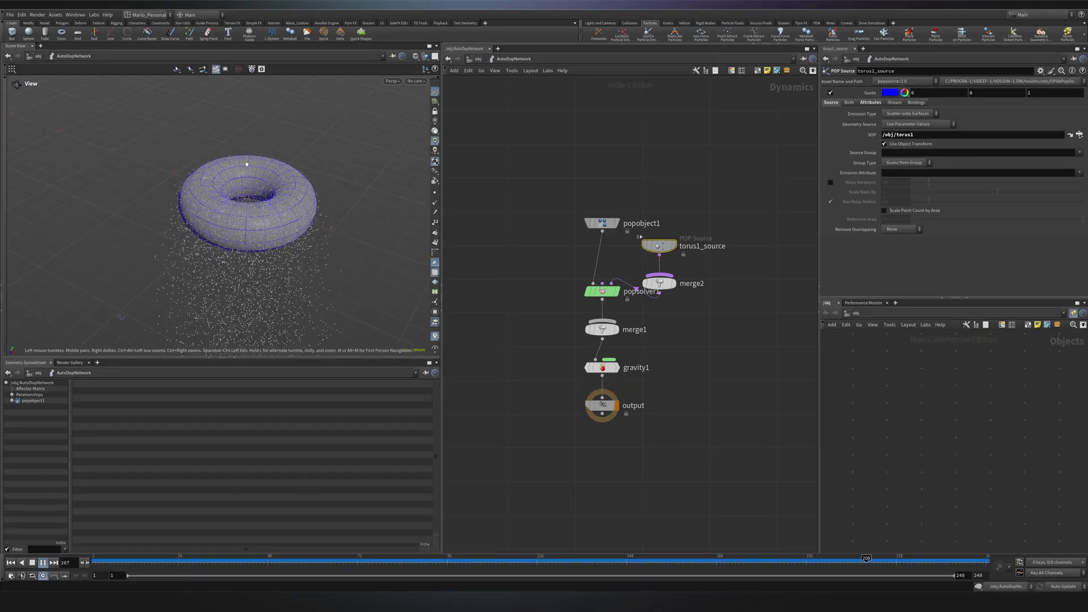
Step: Delete torus1, source_particles and AutoDopNetwork at object level
key("Return")
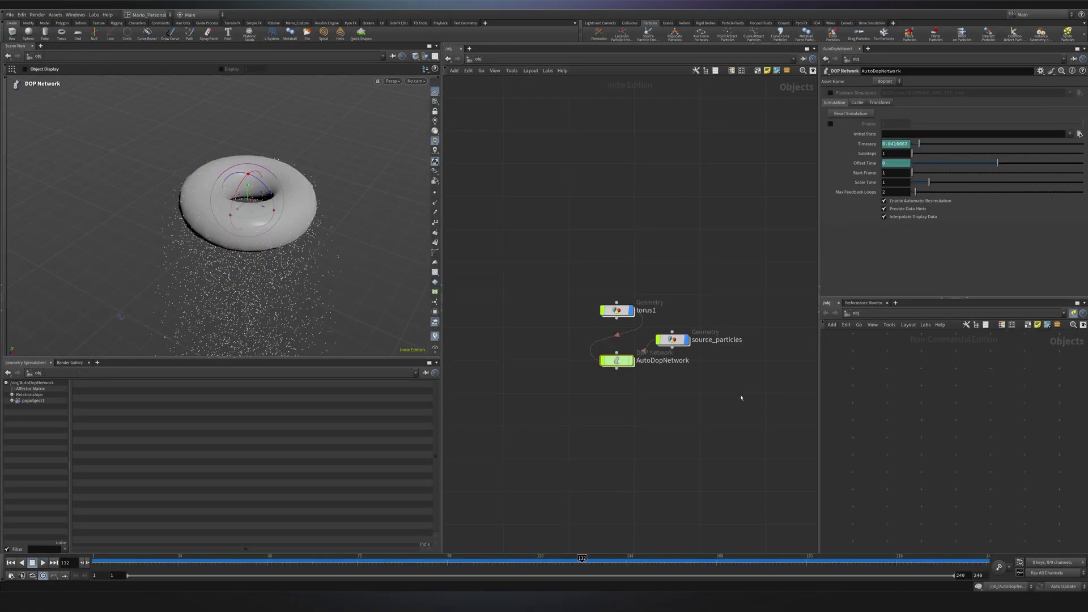
left_click_drag(741, 397, 593, 273)
key("Delete")
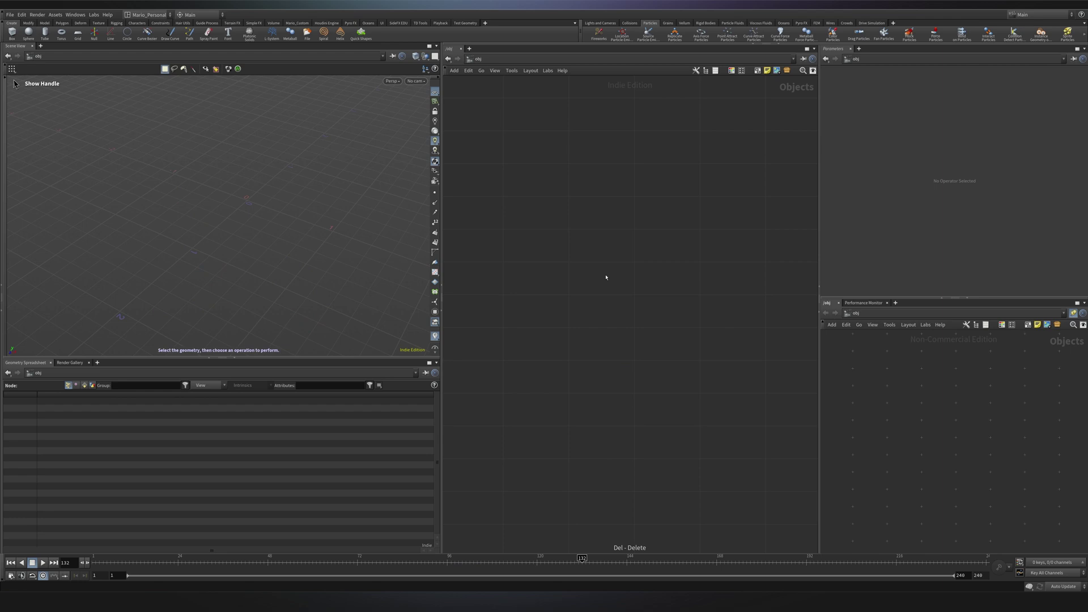
Step: Create a Geometry object and add a Sphere node inside it
key("Tab")
type("geo")
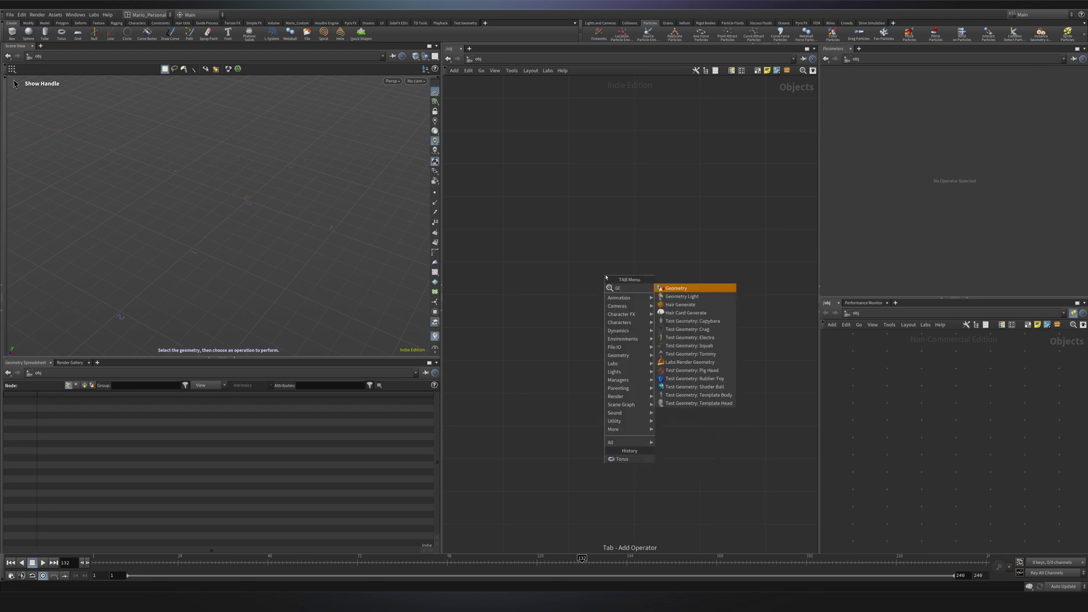
key("Return")
double_click(606, 275)
key("Tab")
type("s")
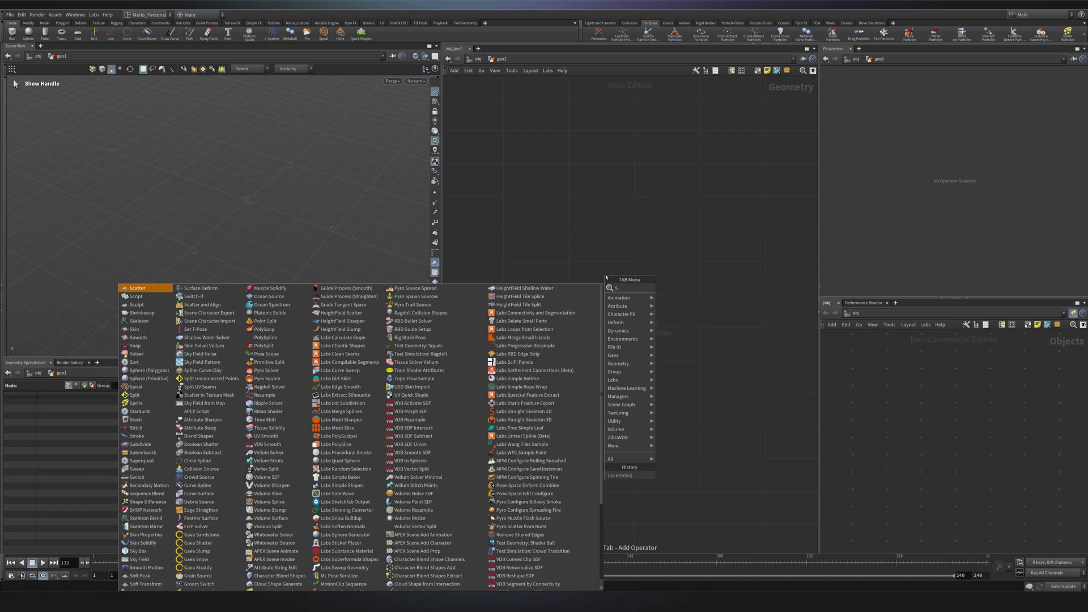
type("ph")
key("Return")
left_click(605, 275)
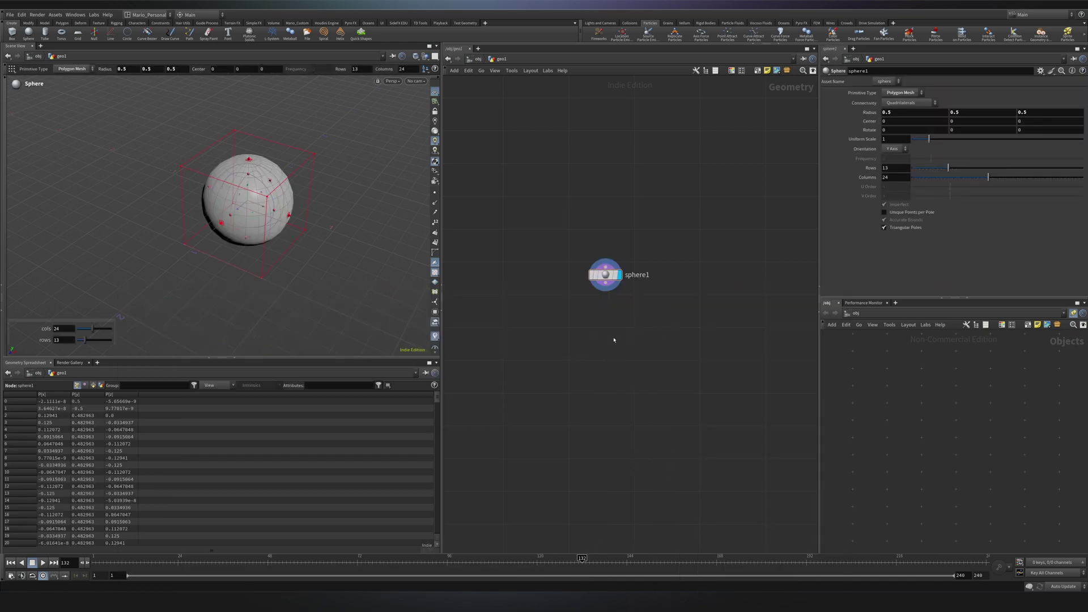
Step: Add a POP Network below the sphere and wire the sphere's output into its first input
key("Tab")
type("POPN")
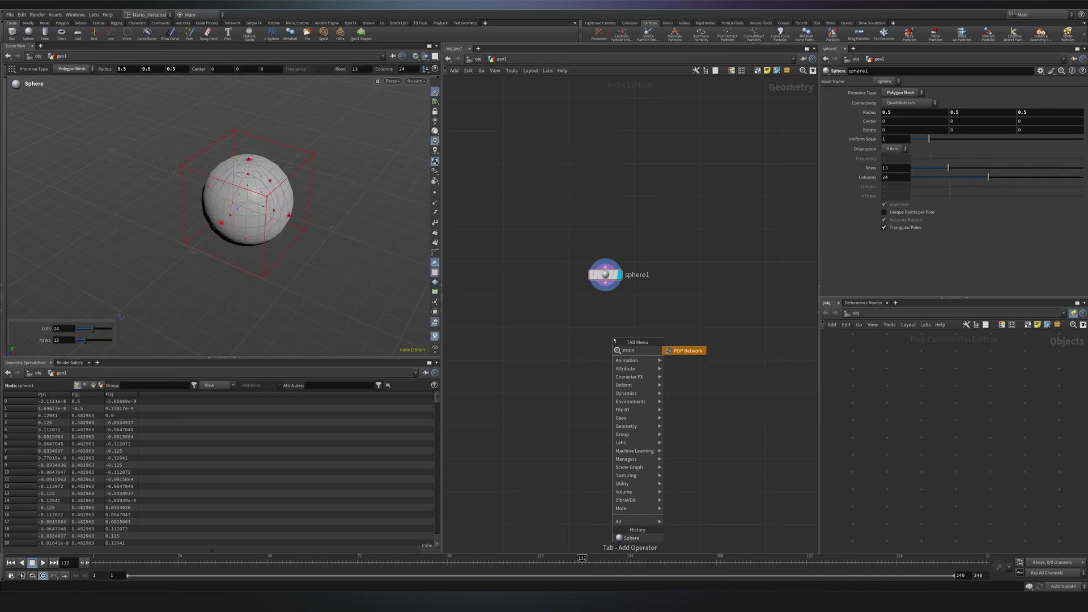
key("Return")
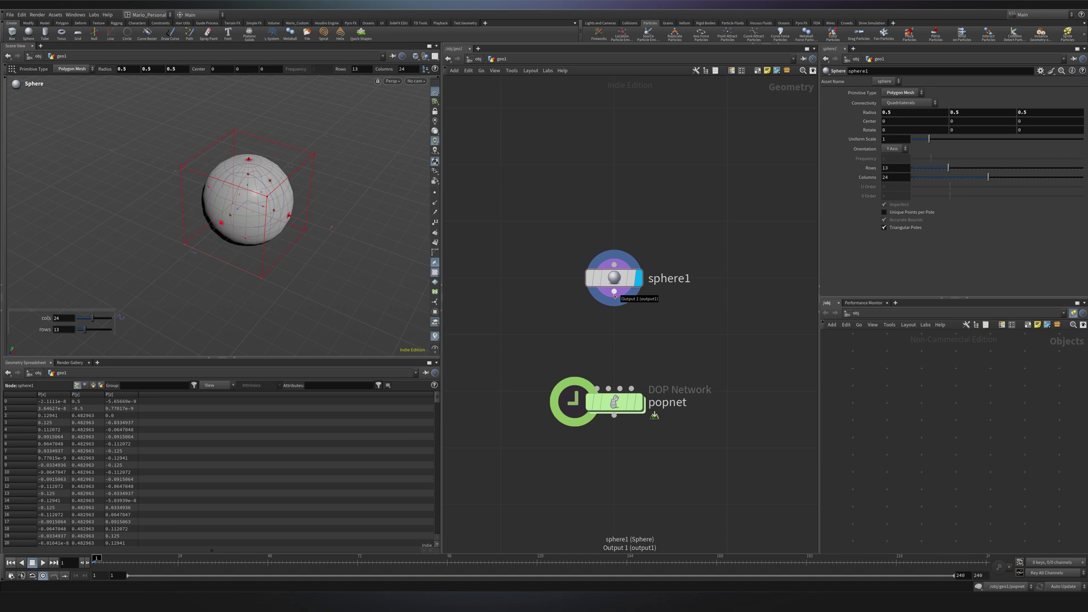
left_click(614, 291)
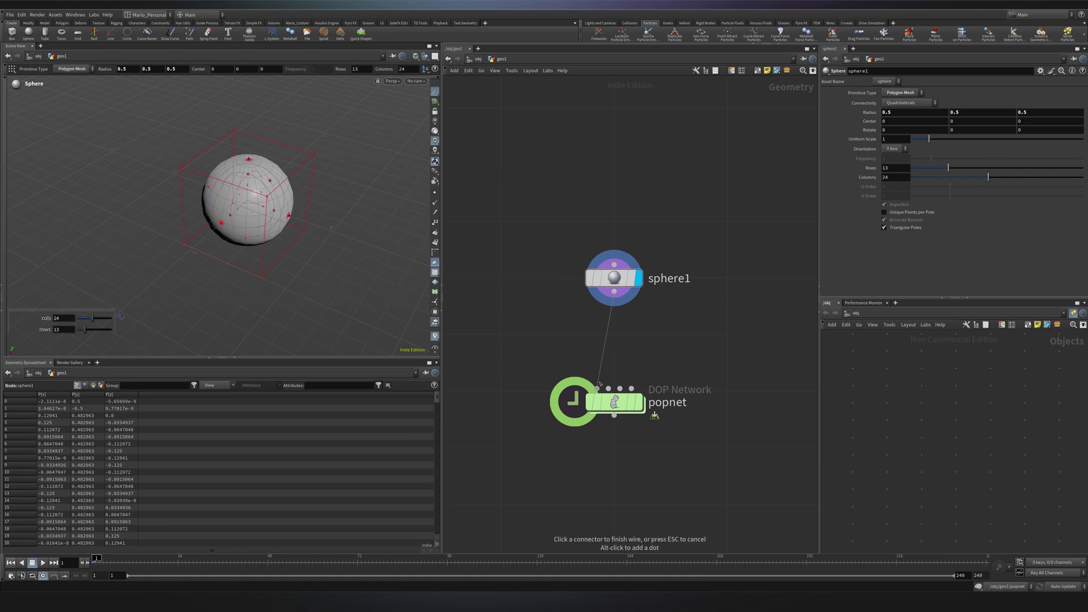
left_click(599, 387)
Step: Enter the POP network and examine its popobject, source_first_input and popsolver nodes
left_click_drag(544, 356, 677, 451)
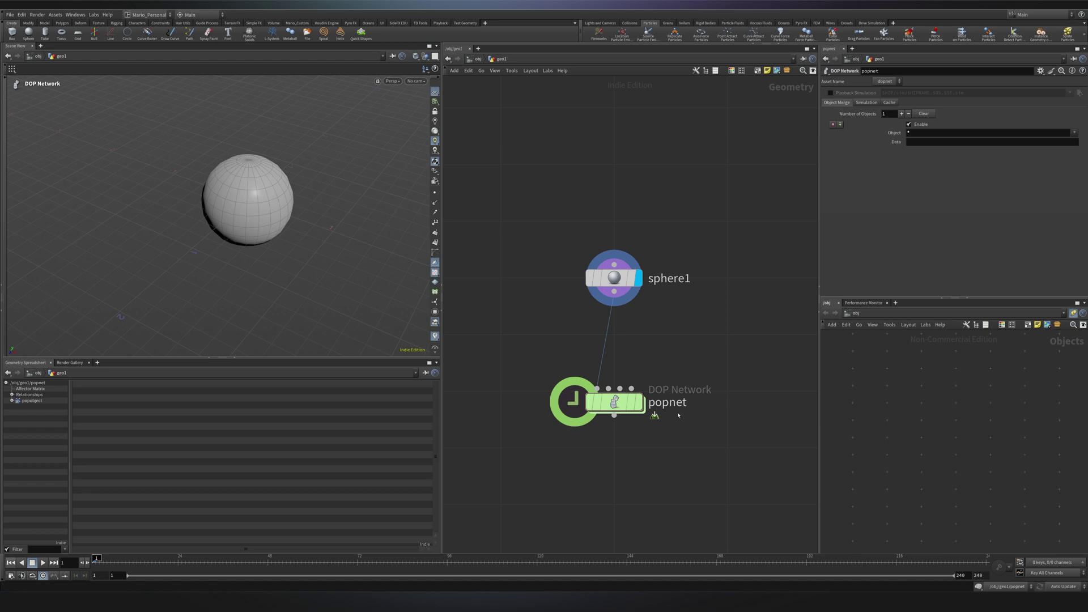
double_click(615, 401)
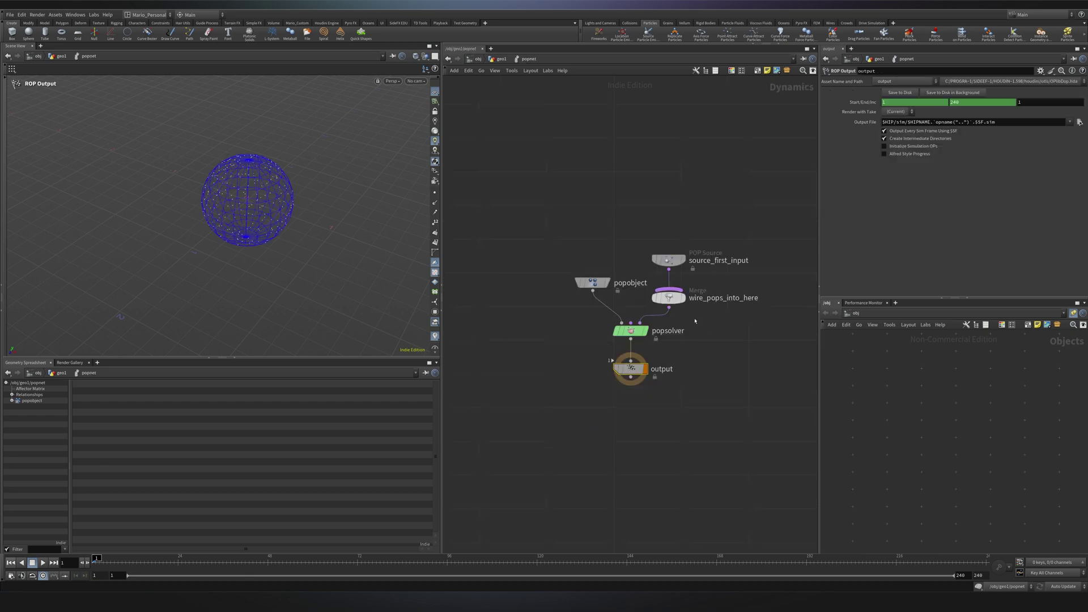
scroll(680, 264, "up", 2)
left_click(535, 365)
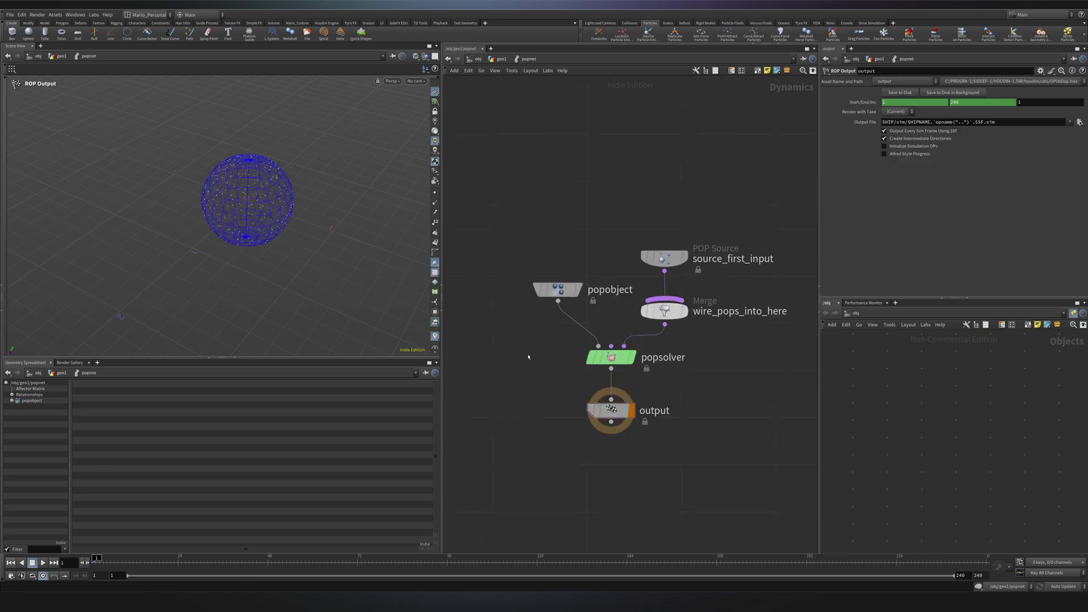
left_click_drag(504, 249, 634, 317)
left_click_drag(637, 200, 786, 290)
left_click_drag(706, 379, 567, 353)
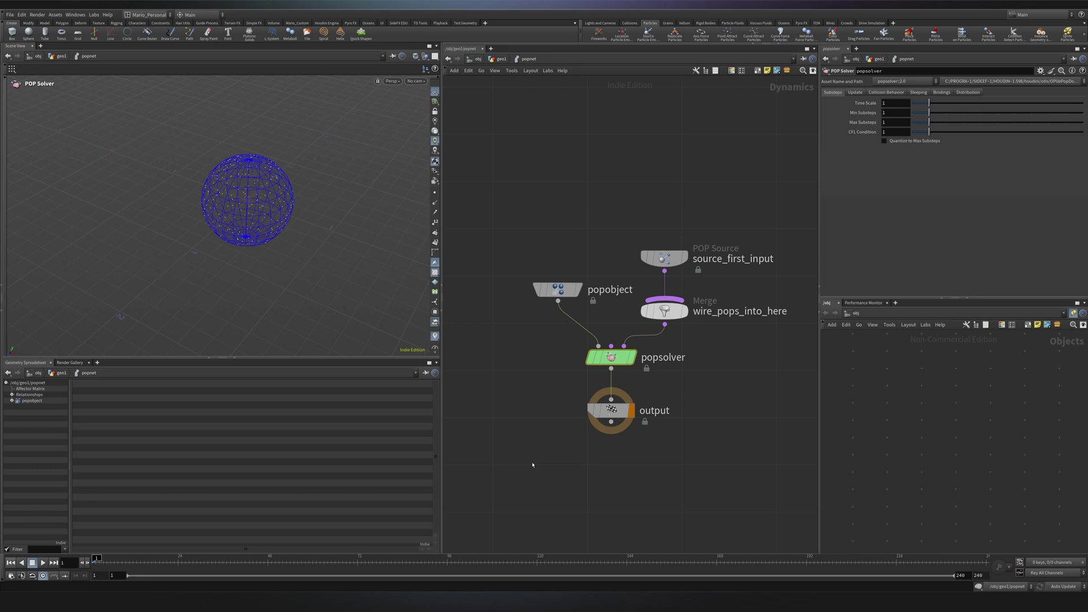
left_click_drag(515, 236, 642, 314)
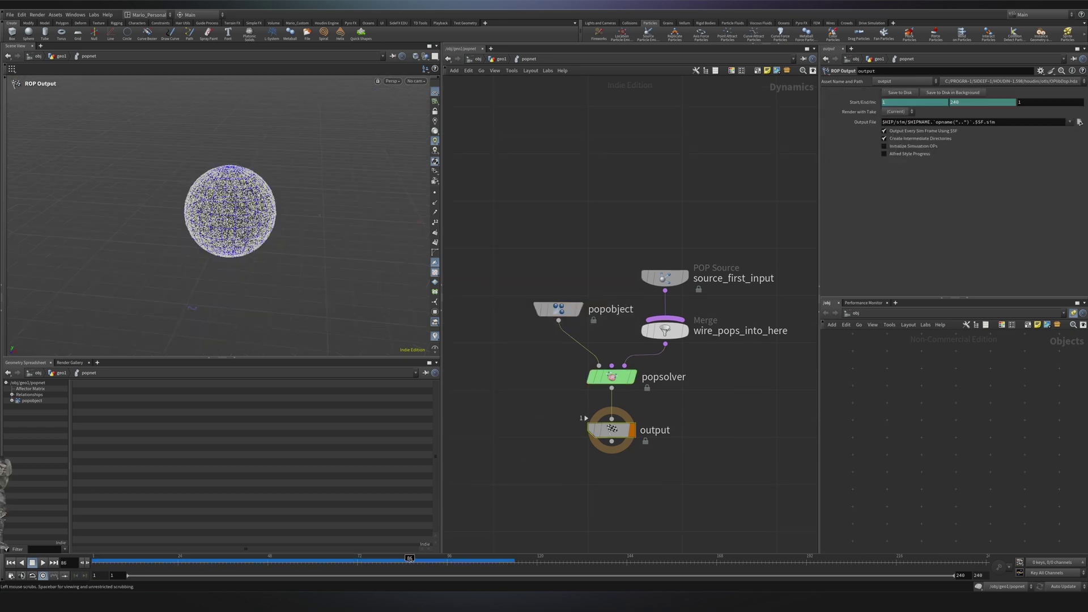
Step: Cut the wire between popobject and popsolver and reset the simulation to frame 1
left_click_drag(410, 560, 358, 571)
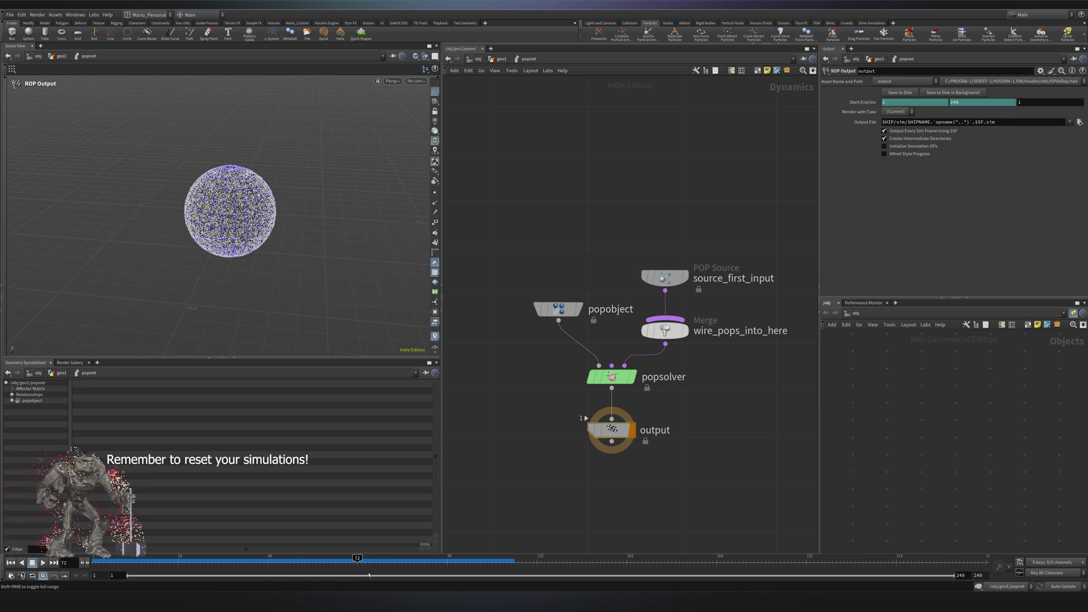
key("y")
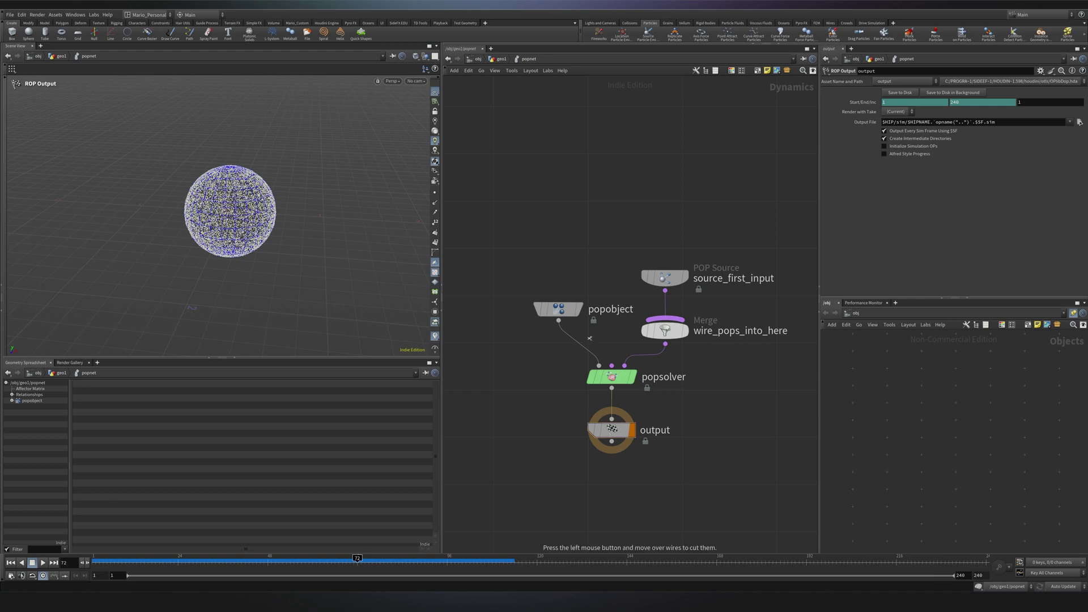
left_click_drag(590, 339, 565, 341)
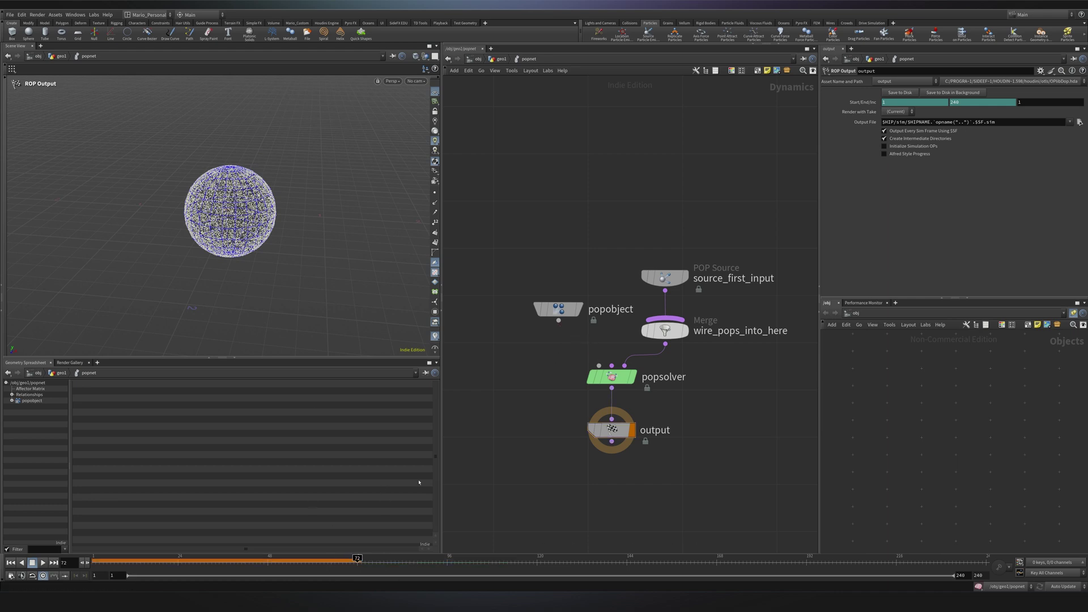
left_click(10, 564)
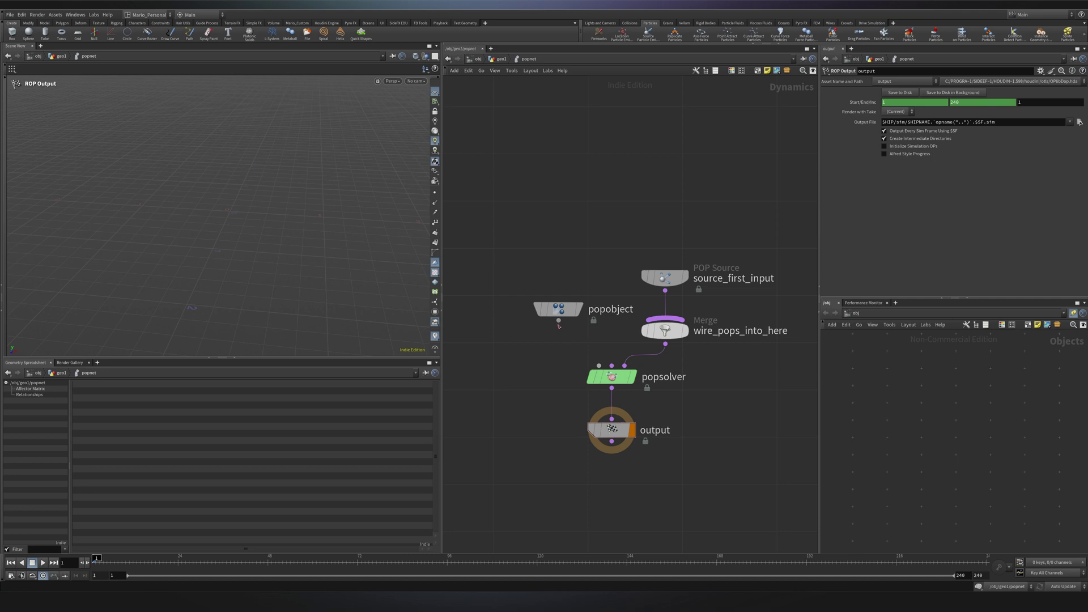
Step: Wire popobject back into popsolver's first input and play the simulation
left_click_drag(559, 321, 599, 365)
left_click(46, 564)
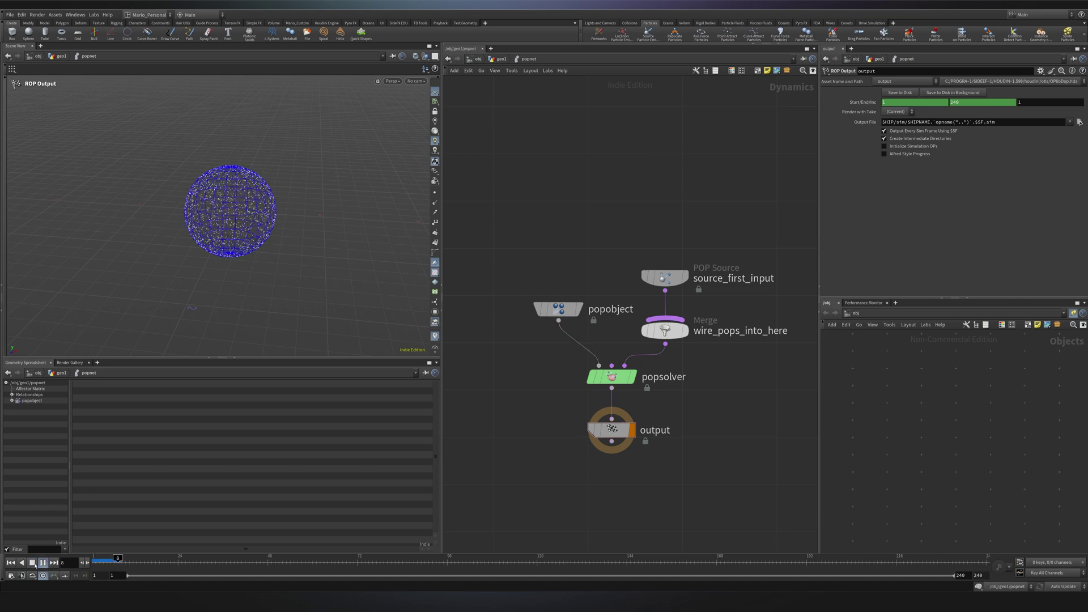
Step: Examine popobject's node info, the sphere feeding popnet, and the Geometry Source options of source_first_input
left_click_drag(502, 277, 621, 329)
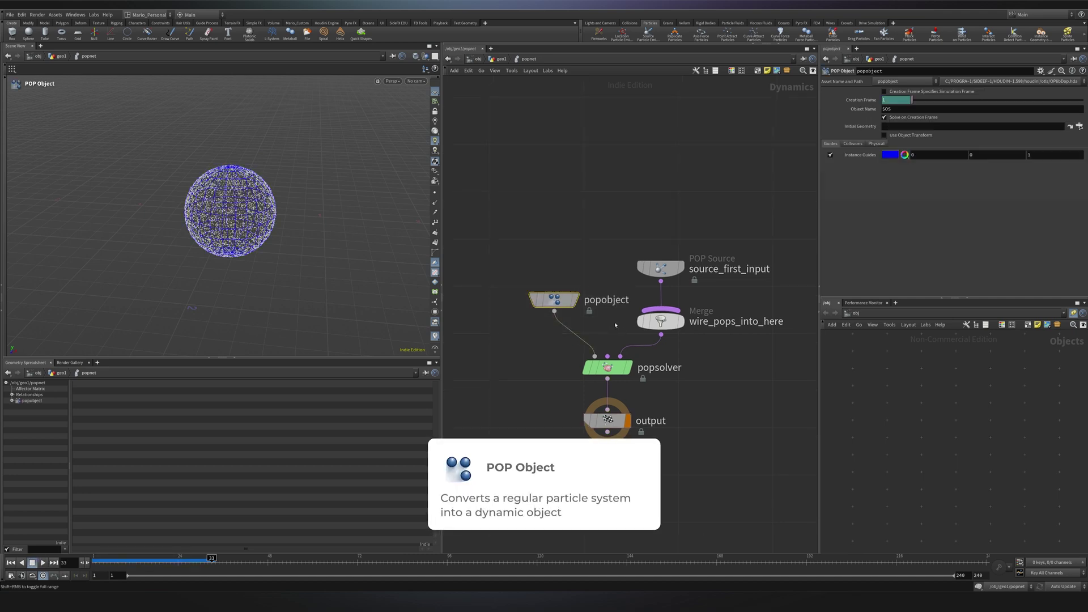
middle_click(551, 298)
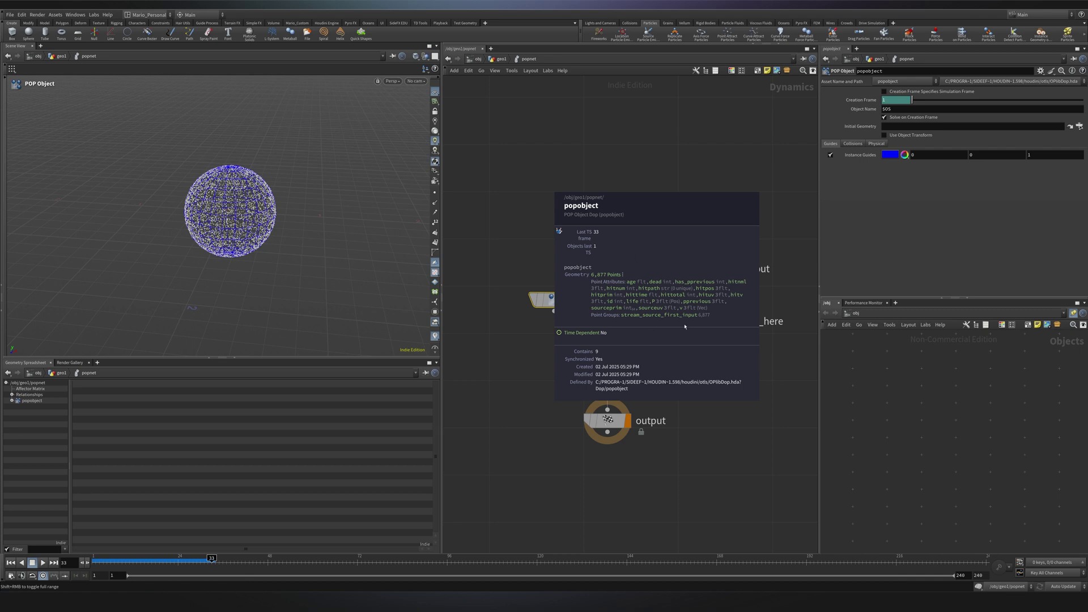
left_click_drag(634, 207, 796, 296)
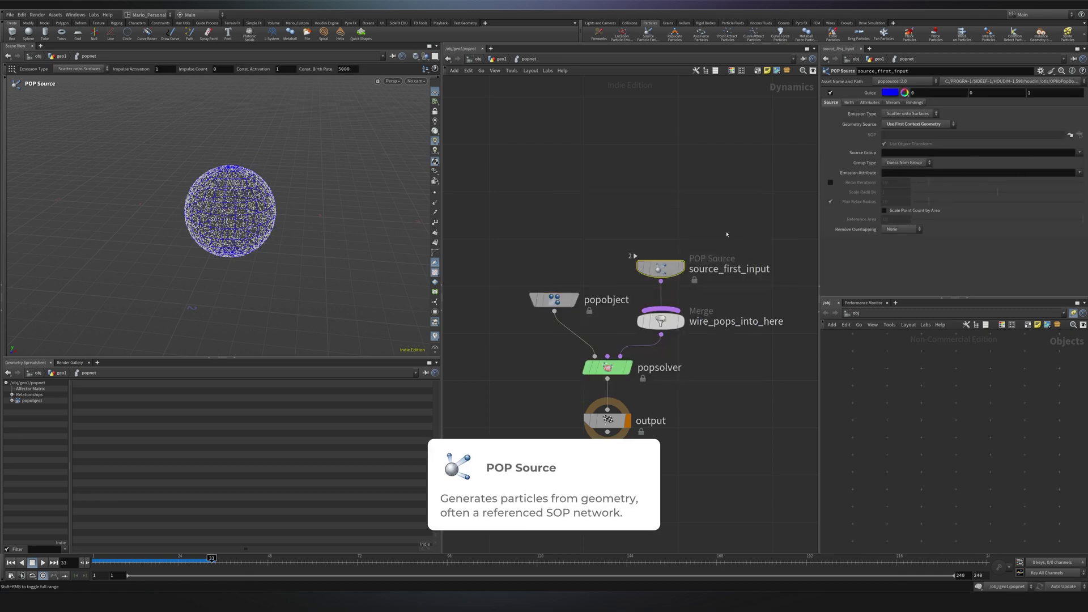
left_click_drag(775, 222, 629, 296)
key("u")
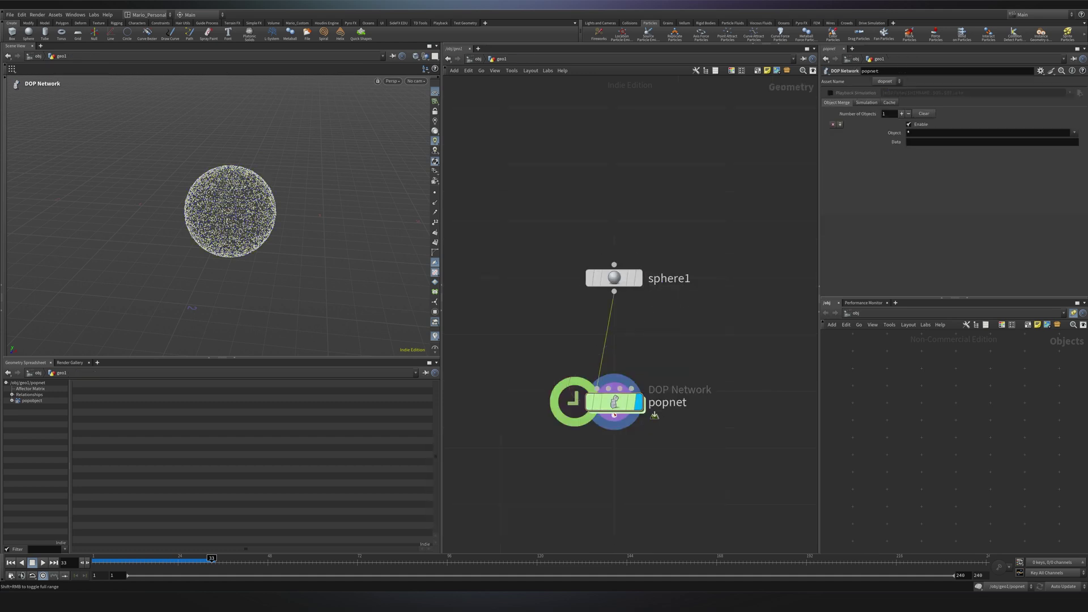
key("i")
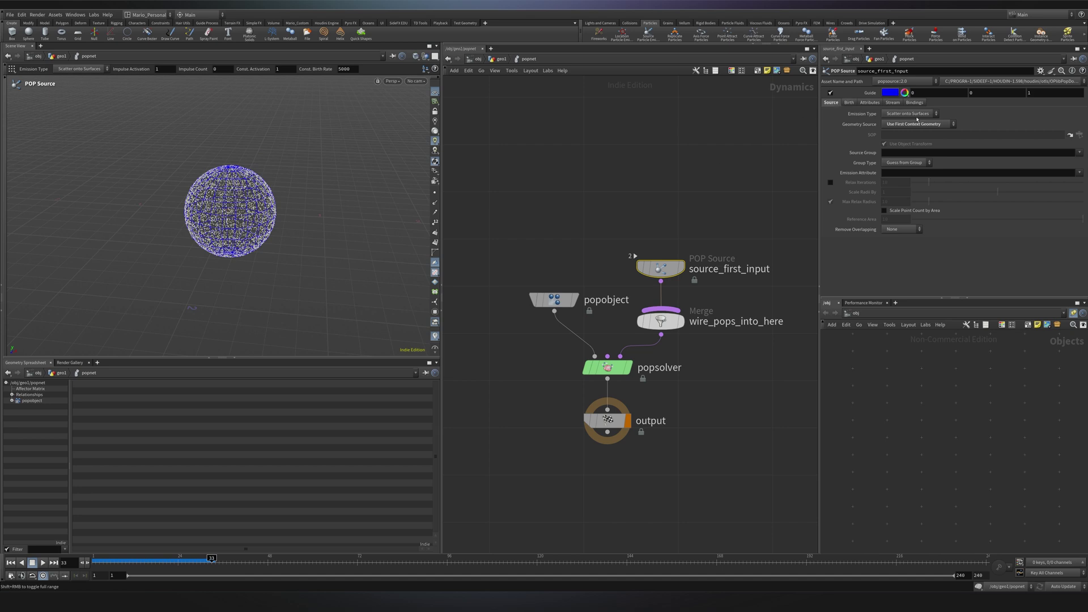
left_click(951, 126)
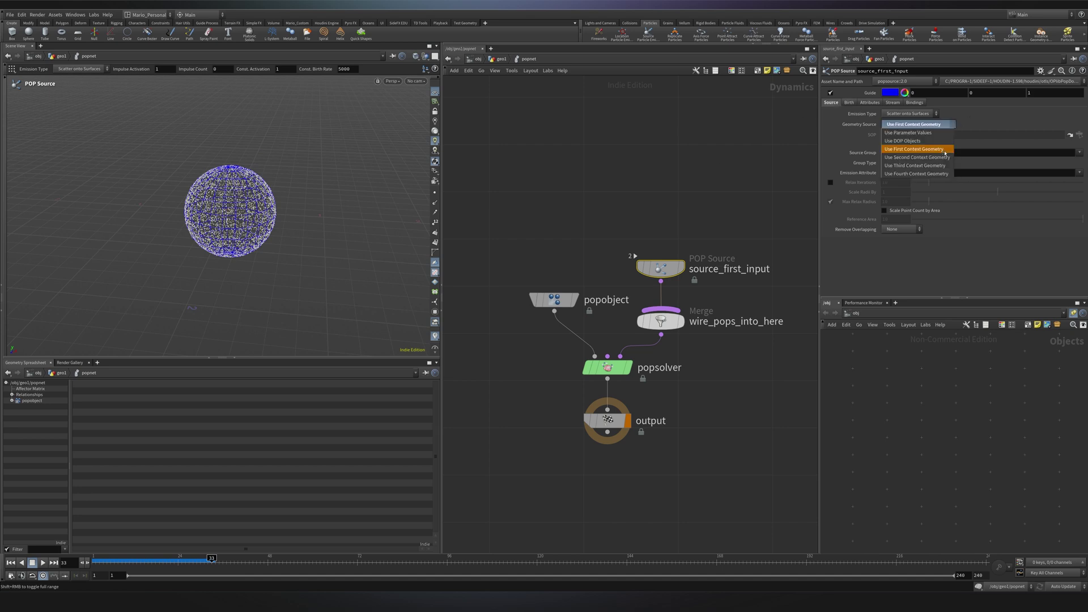
left_click(906, 141)
Step: Add a Box node beside sphere1 at geometry level and wire its output into popnet's second input
key("u")
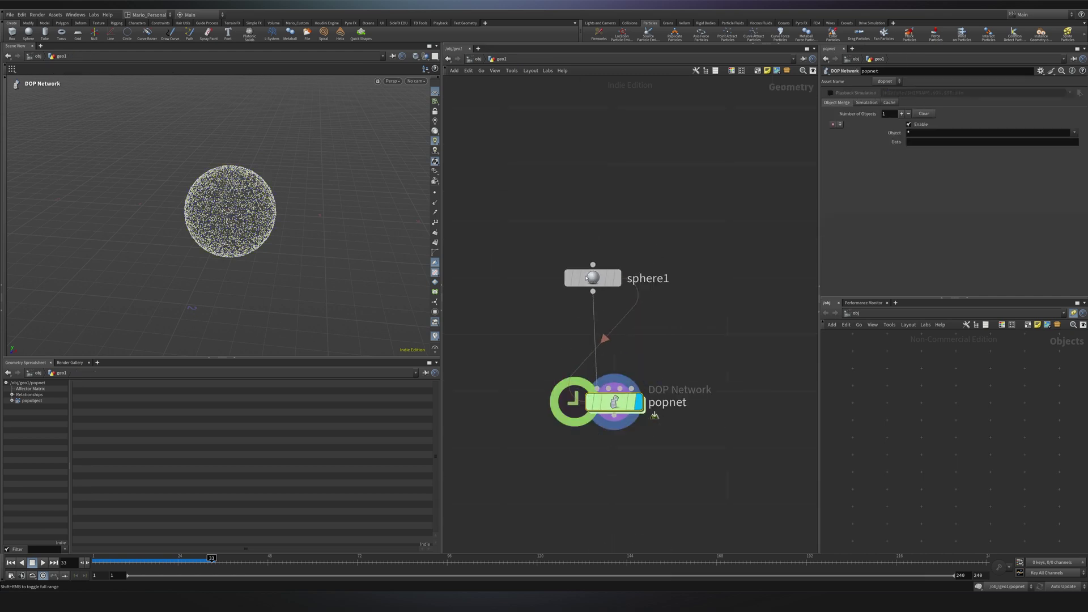
left_click_drag(586, 278, 522, 267)
key("Tab")
type("box")
key("Return")
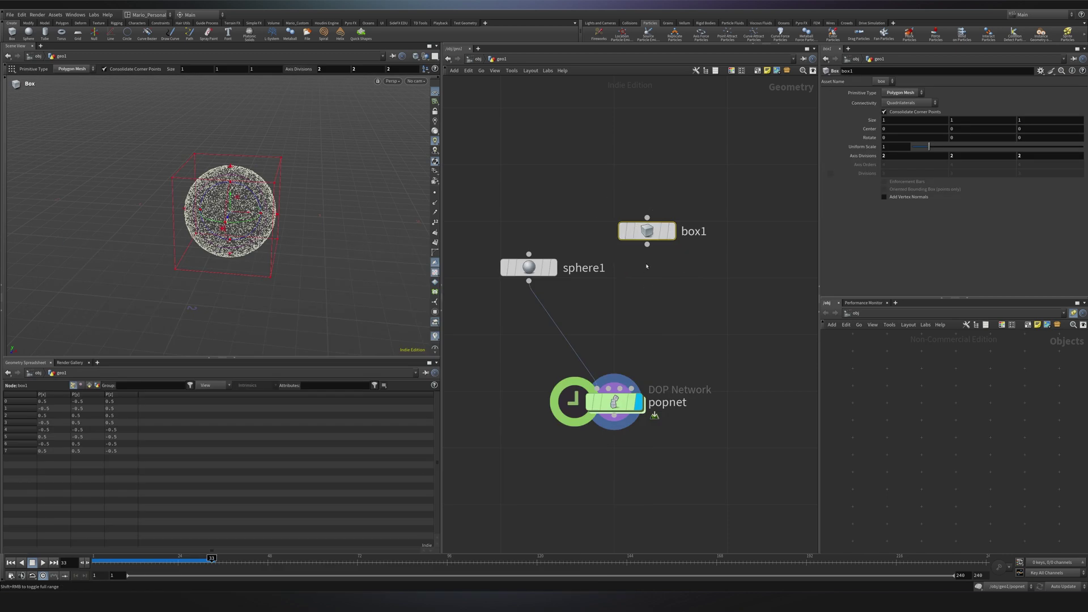
left_click_drag(647, 245, 613, 349)
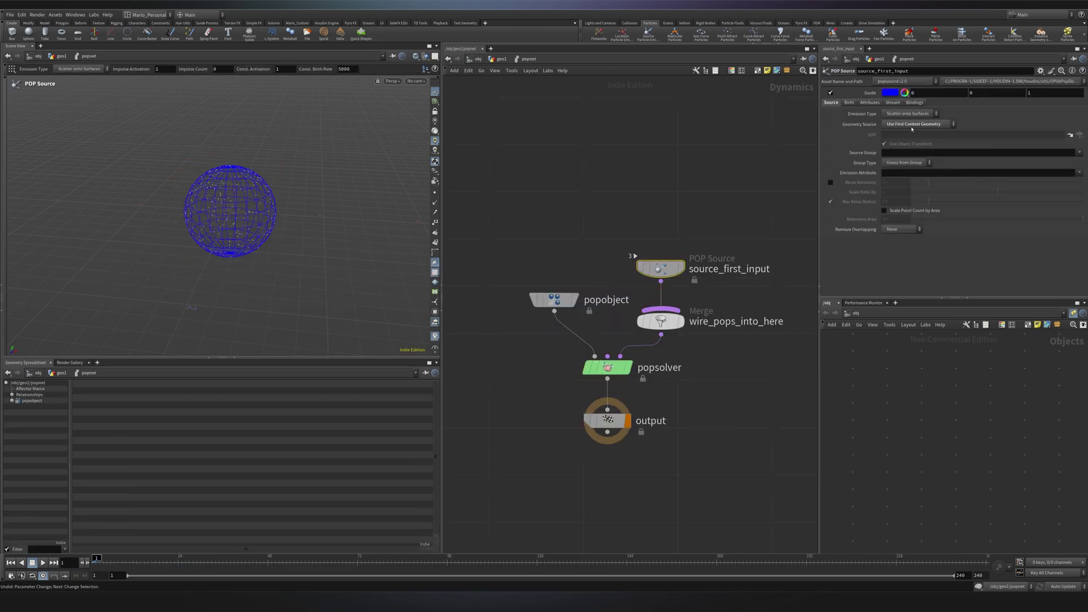
Step: Try source_first_input with Geometry Source set to Use Second Context Geometry, play the simulation, and undo the change
left_click(909, 125)
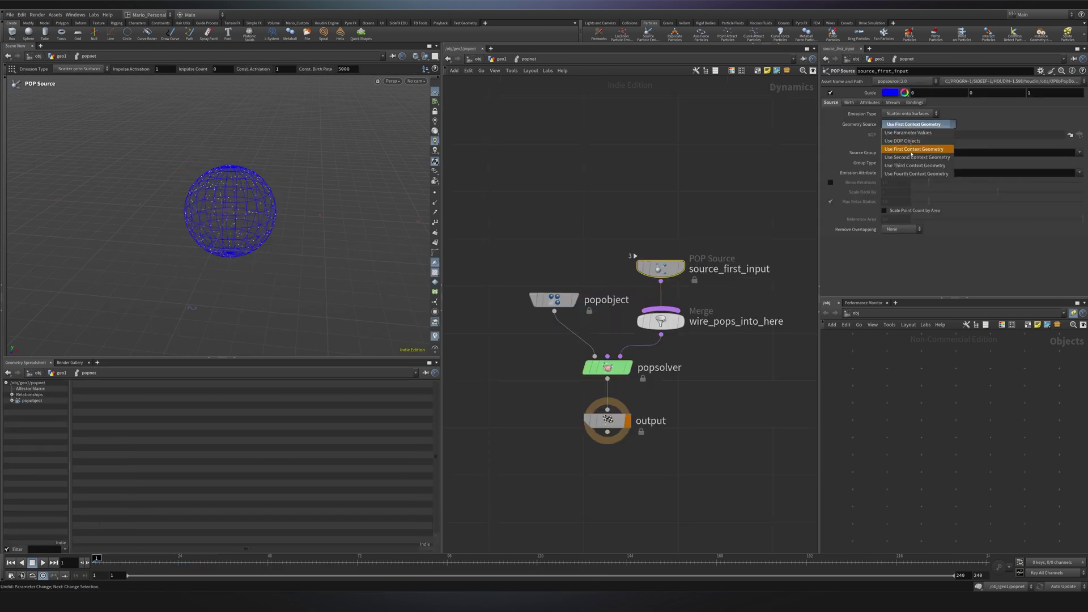
left_click(912, 157)
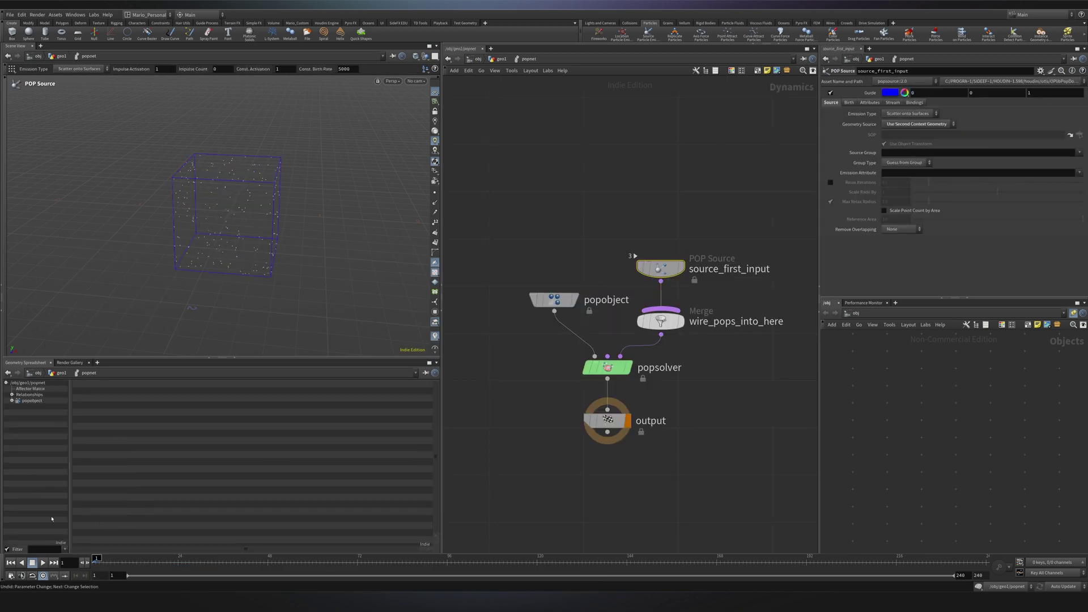
left_click(44, 563)
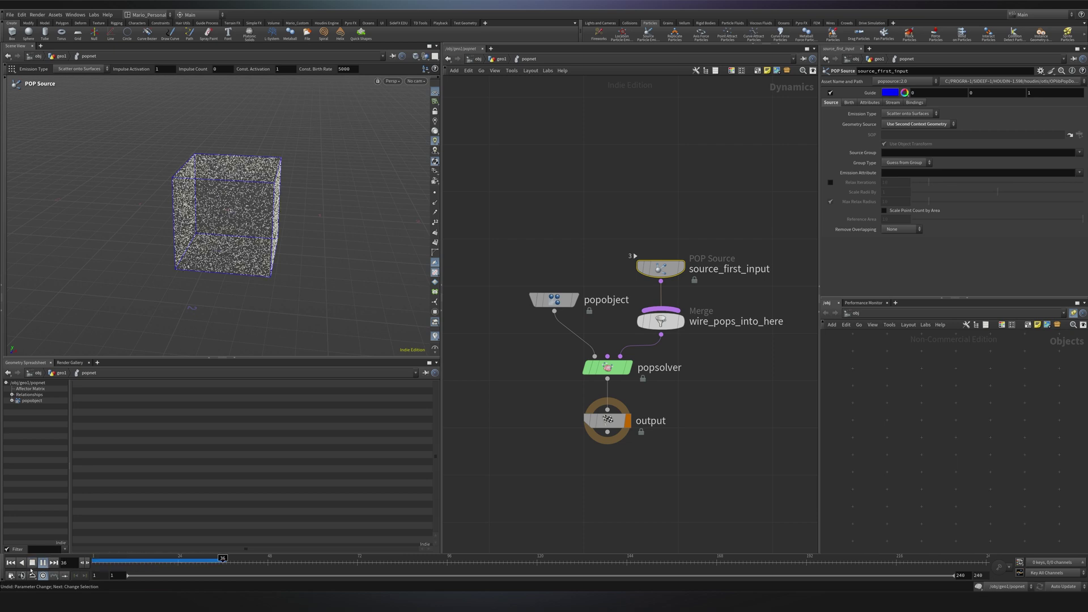
key("ctrl+z")
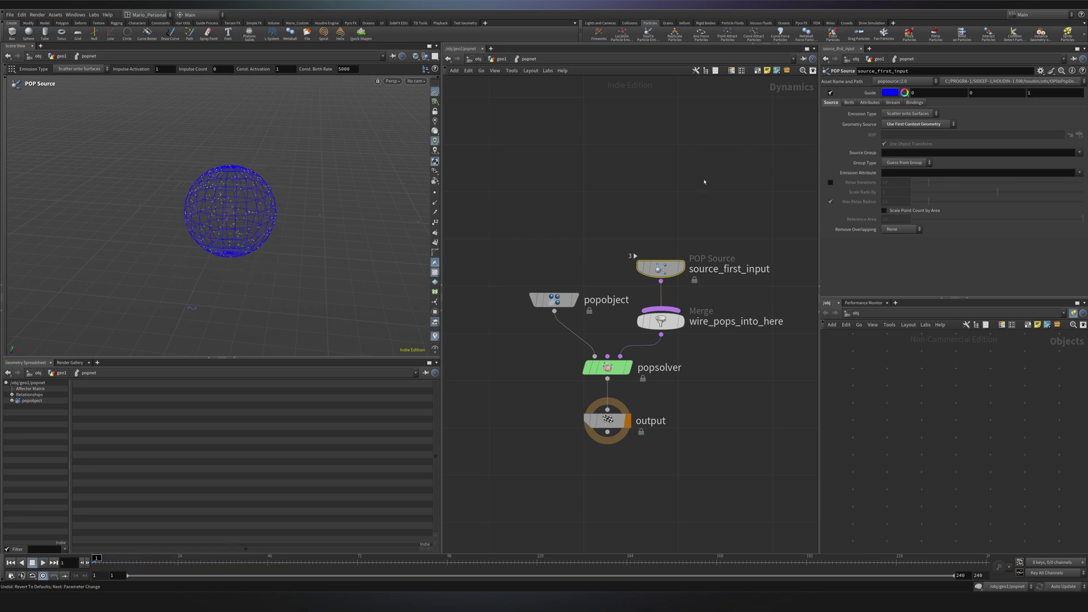
Step: Try setting source_first_input's Geometry Source to Use Parameter Values and open the SOP chooser, closing it without a choice
left_click(923, 124)
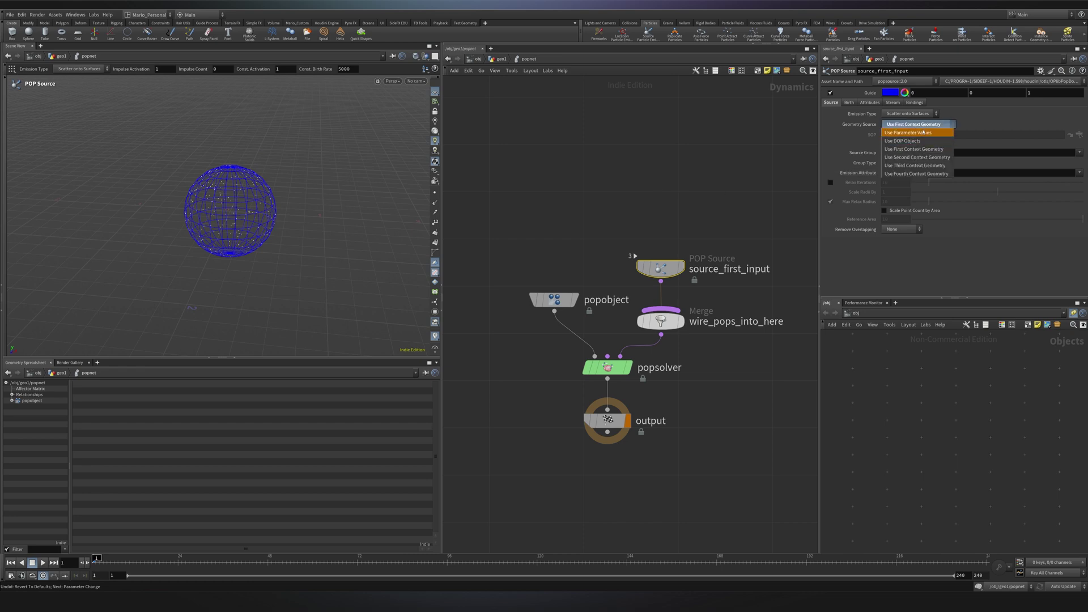
left_click(928, 133)
left_click(1070, 135)
left_click_drag(1024, 112, 1027, 114)
left_click(1066, 111)
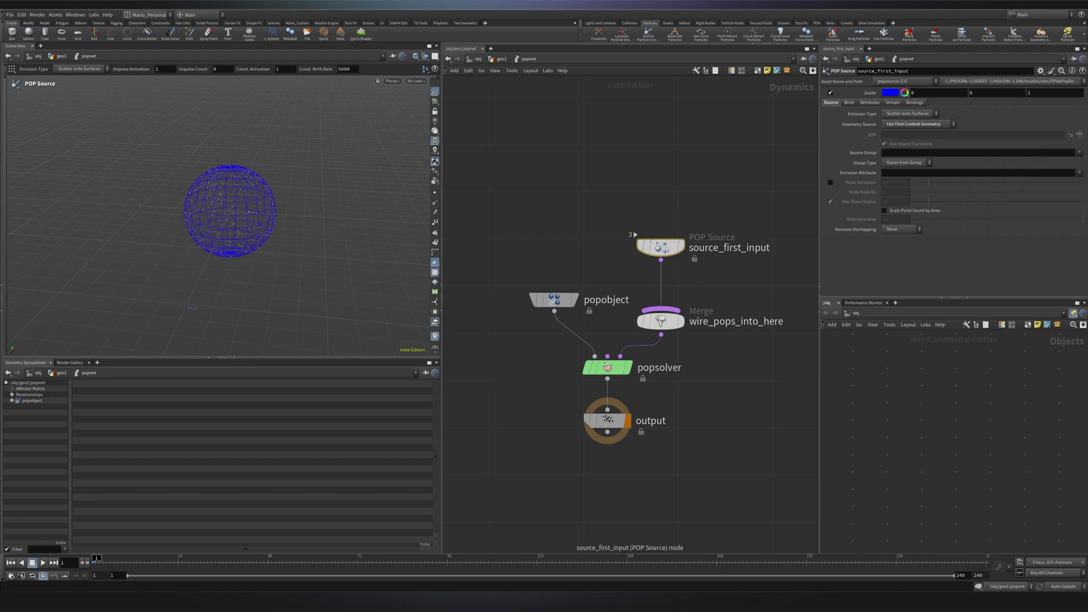
Step: Duplicate source_first_input, set the copy to Use Second Context Geometry, and wire it into the wire_pops_into_here merge
left_click_drag(663, 250, 682, 171)
left_click(720, 191)
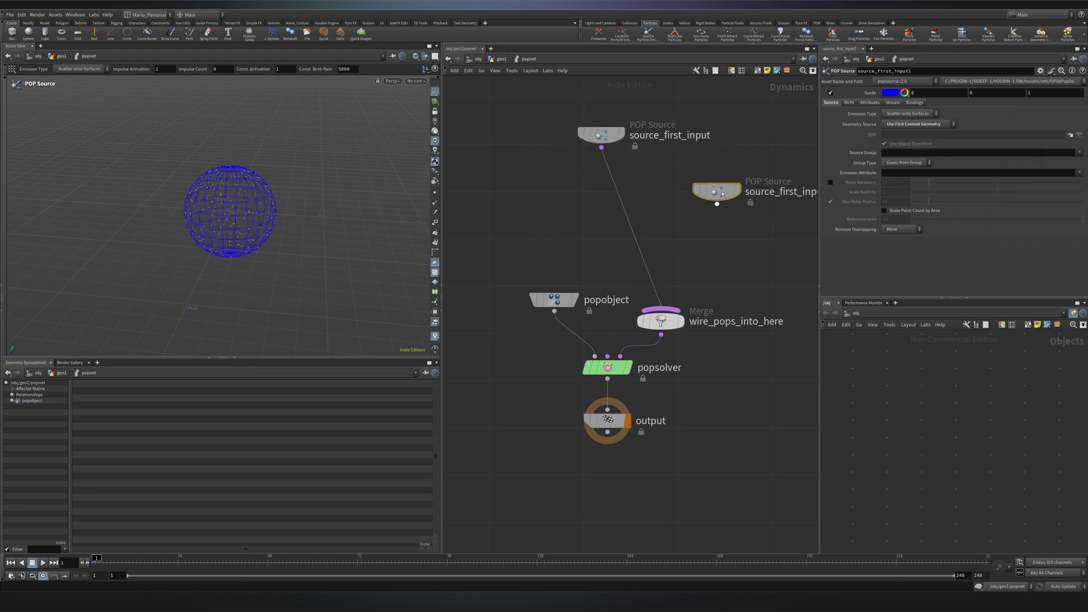
left_click(912, 124)
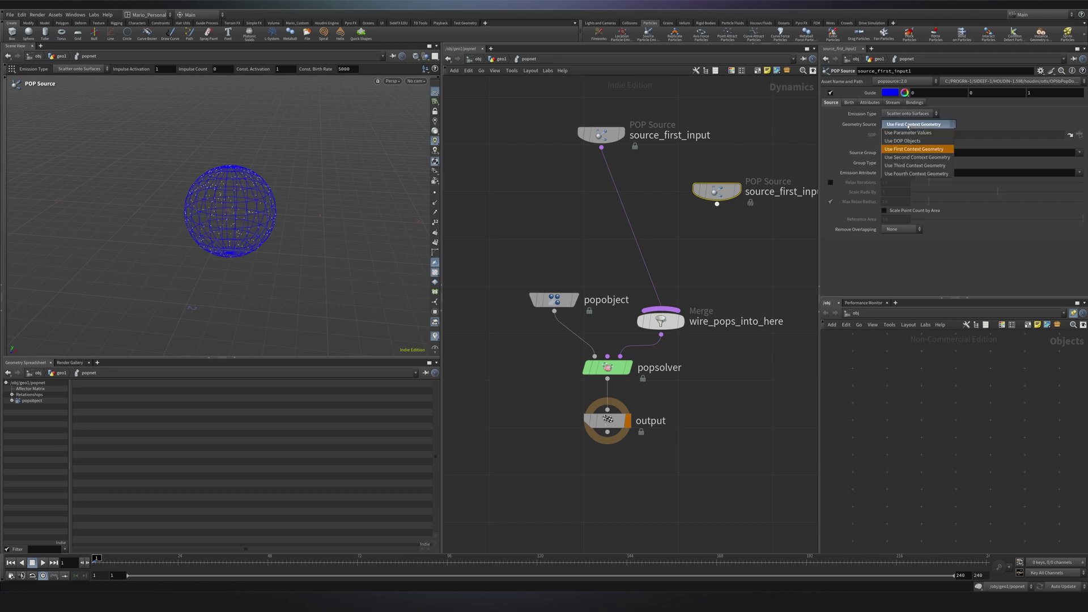
left_click(917, 160)
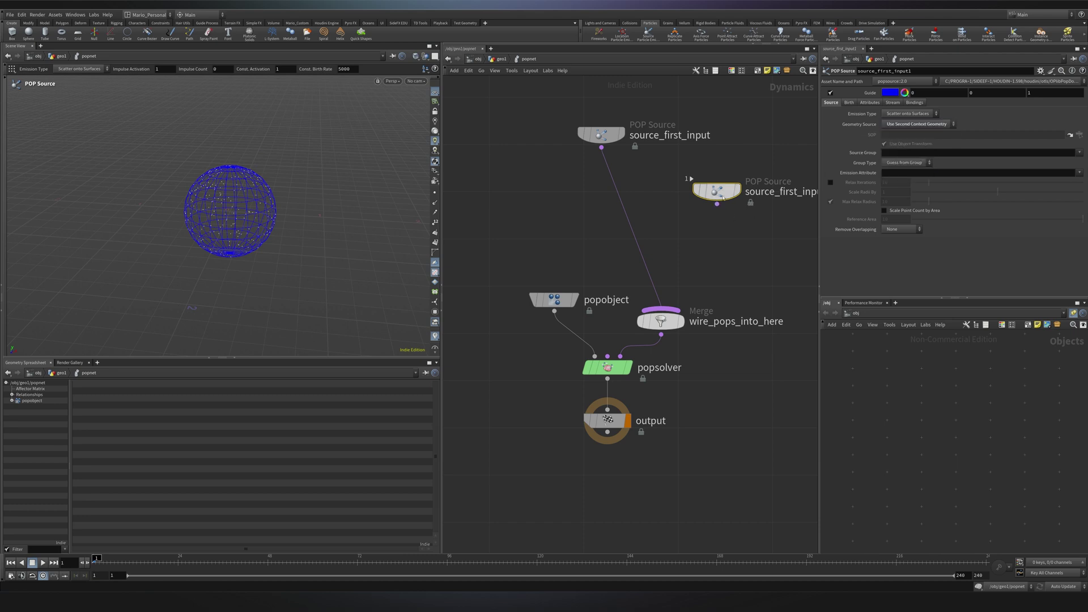
left_click_drag(723, 199, 667, 307)
key("Escape")
Step: Play the sphere's particle simulation and stop it to check the particles' motion
left_click_drag(231, 195, 231, 306)
left_click(43, 562)
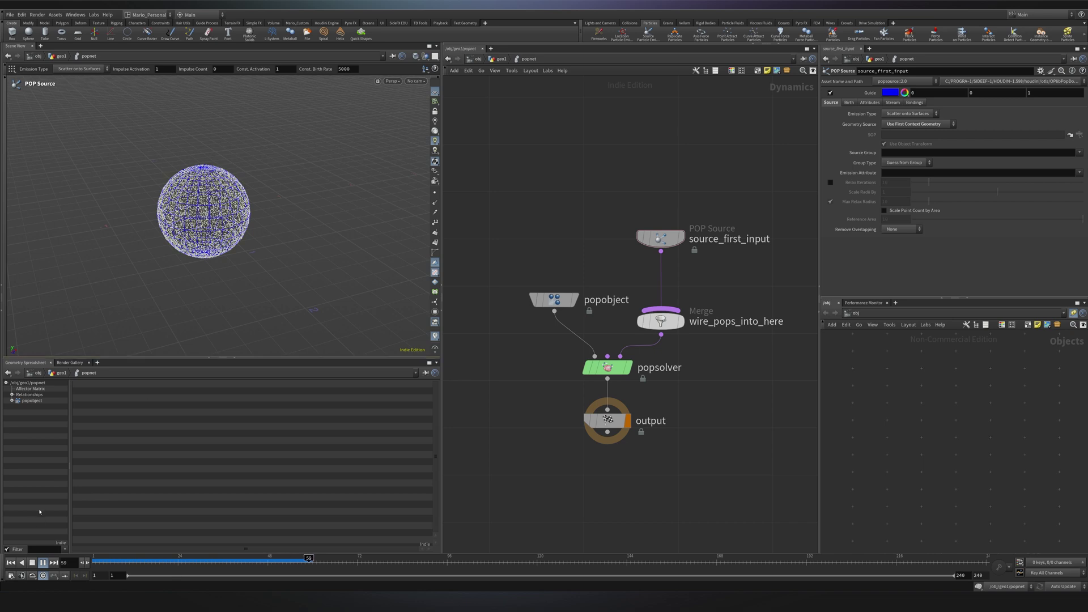
left_click(32, 563)
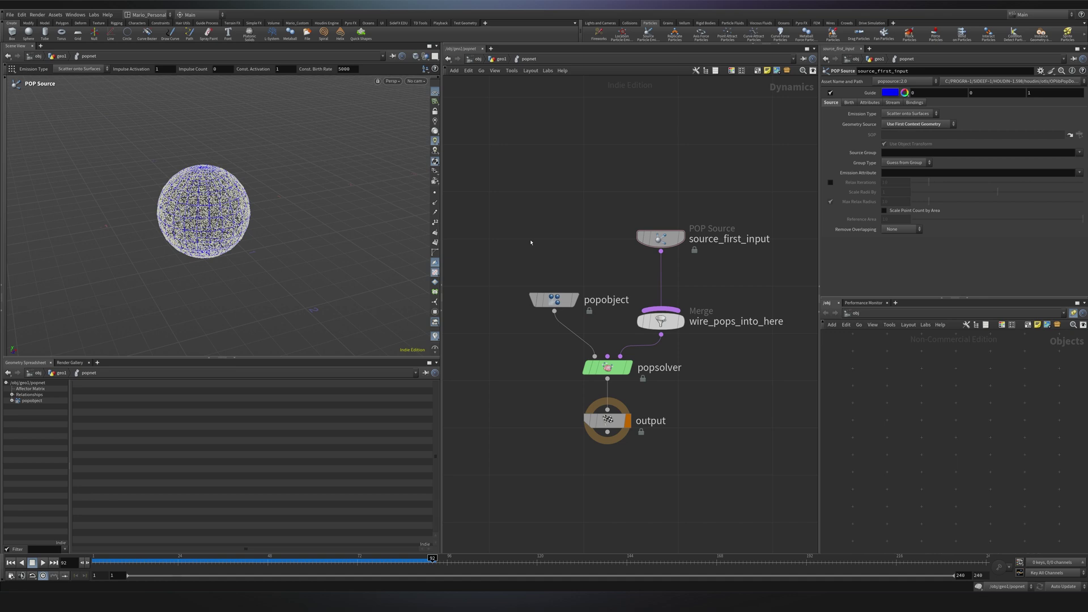
Step: Switch source_first_input's Initial Velocity to Set initial velocity, set the Y velocity to 1, and play the simulation
left_click_drag(617, 176, 796, 275)
left_click(870, 102)
left_click(909, 134)
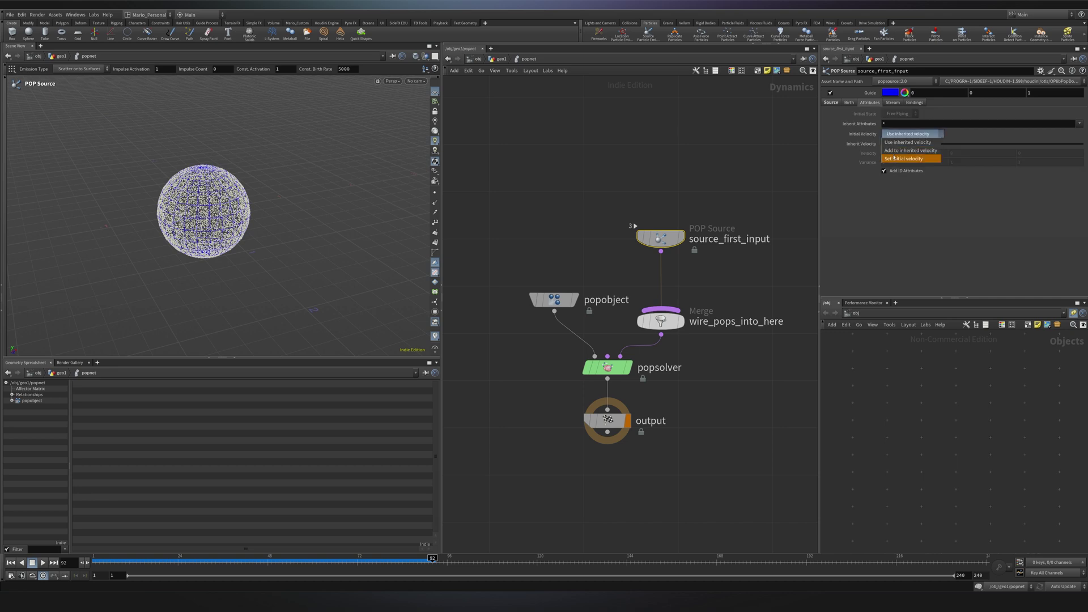
left_click(896, 158)
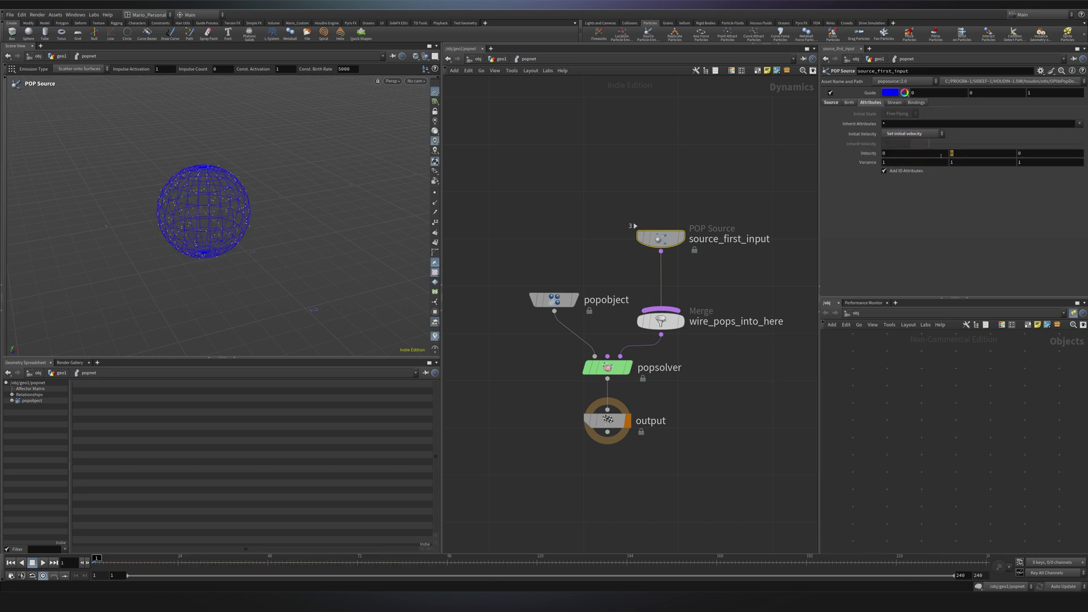
type("1")
key("Return")
left_click(43, 564)
Step: Try the viewport velocity handle, aiming the emission at about 1.44 in X and 0.74 in Y, and replay from the start
key("ctrl+Up")
key("ctrl+z")
left_click_drag(299, 205, 335, 129)
left_click(322, 231)
left_click(43, 563)
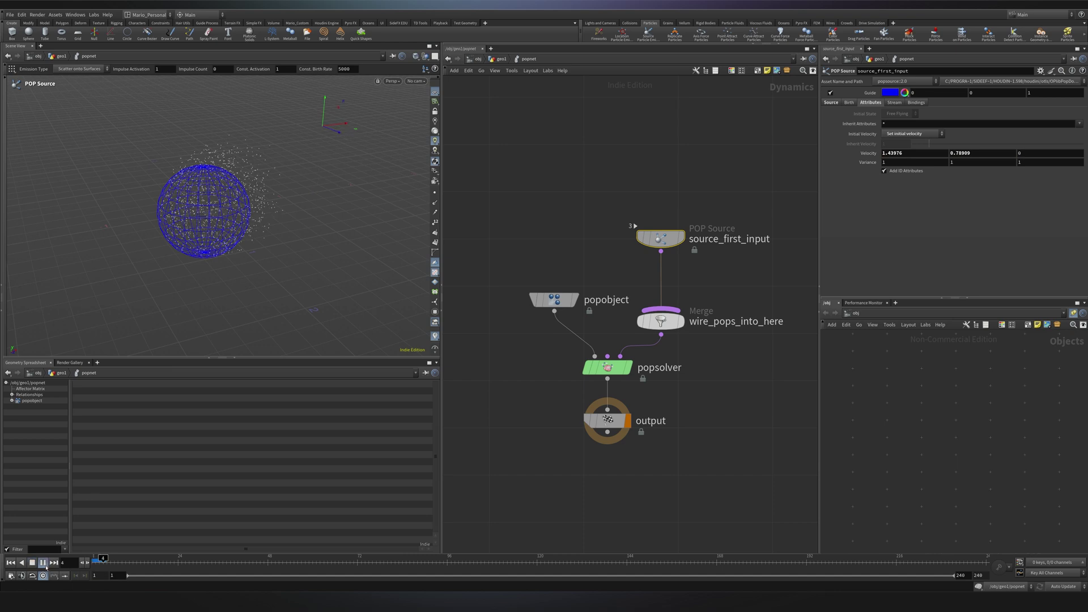
left_click_drag(142, 227, 260, 274, "alt")
scroll(260, 274, "down", 3)
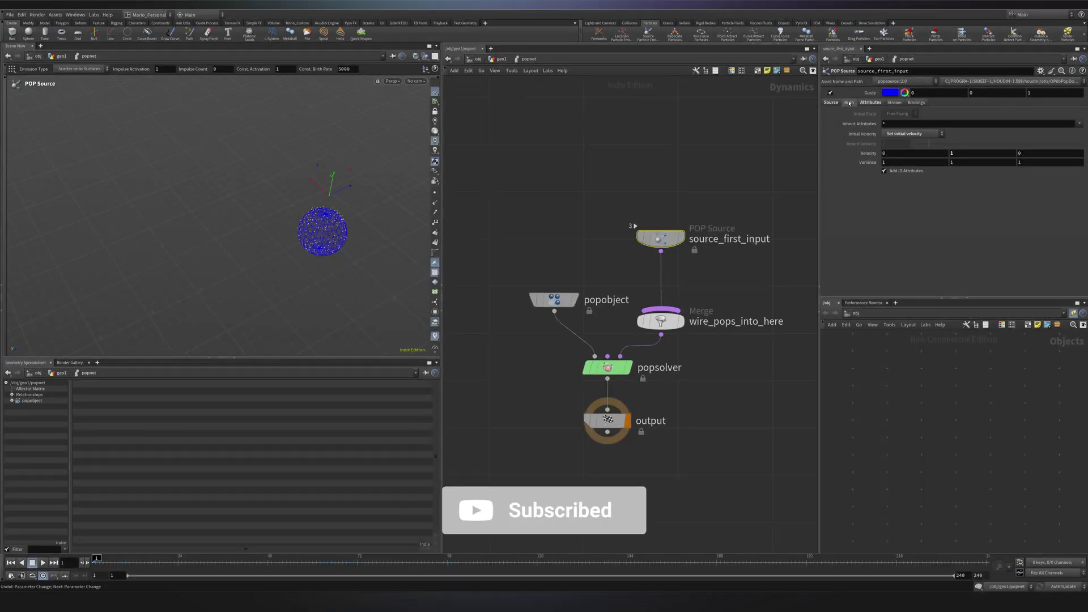
Step: Set source_first_input's Life Expectancy to 2 and play the simulation to check the emitted particles
left_click(849, 103)
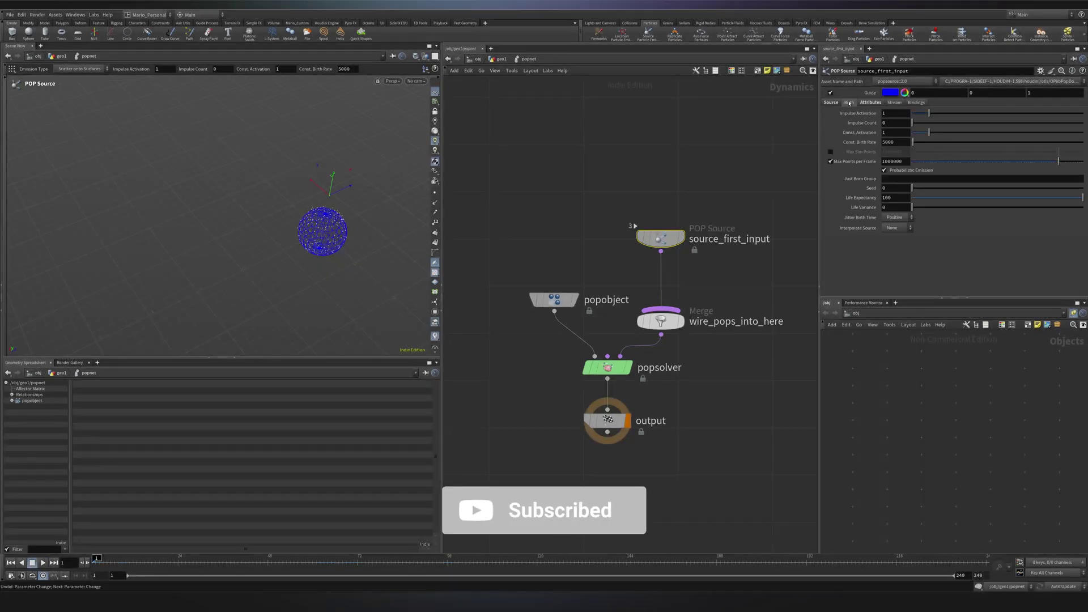
left_click(894, 198)
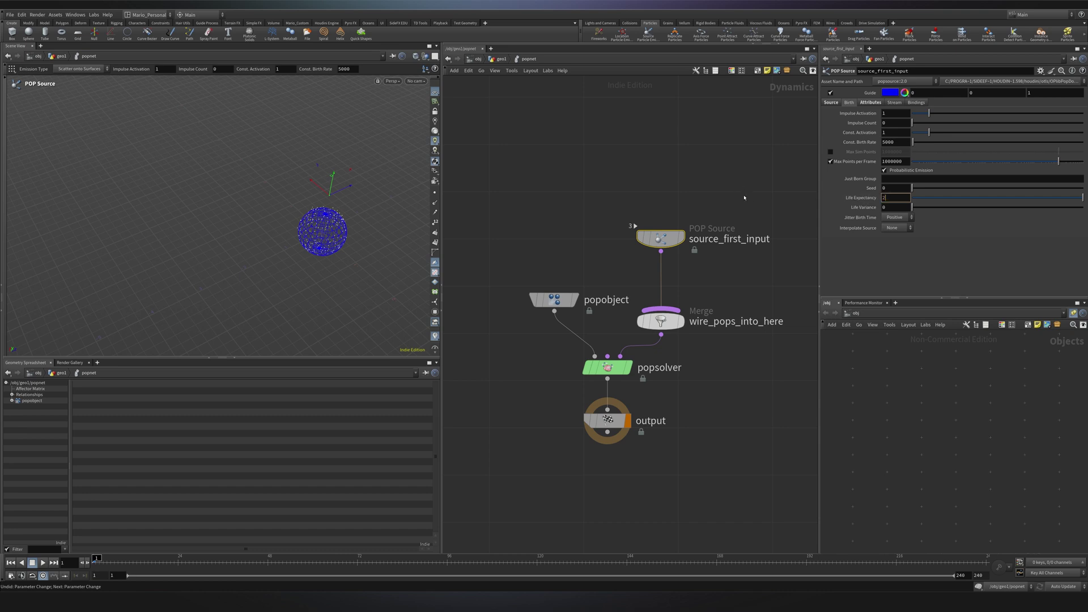
key("Return")
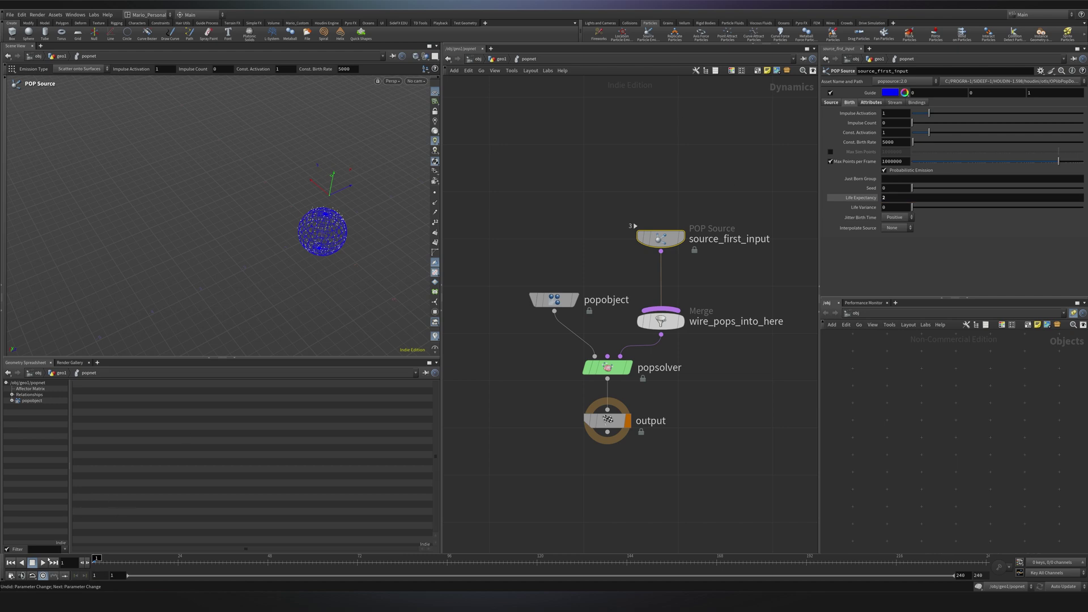
left_click(43, 563)
left_click_drag(272, 226, 282, 177, "alt")
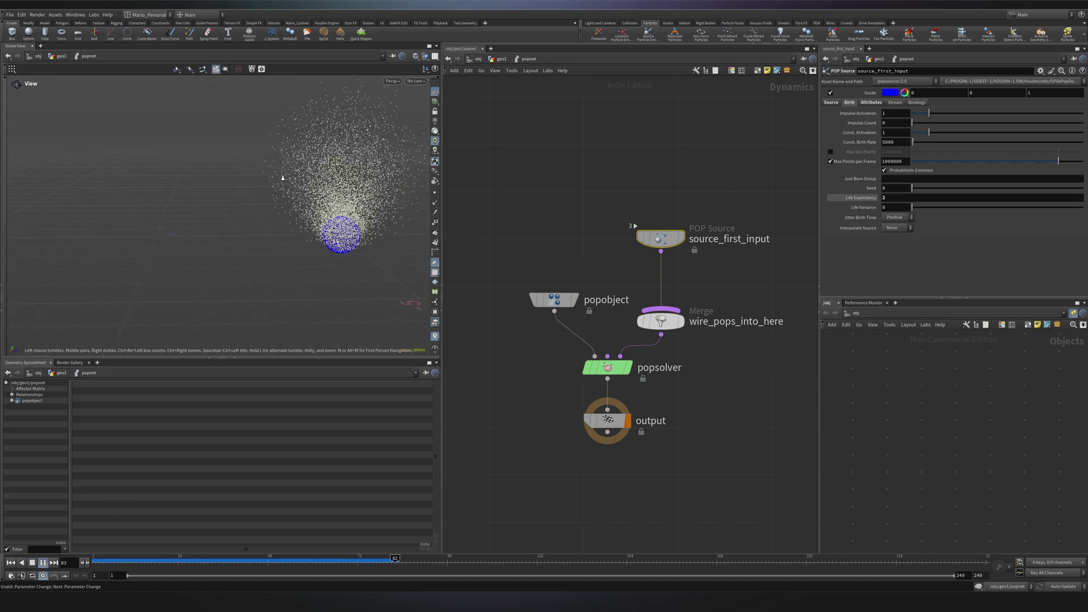
middle_click_drag(282, 178, 169, 229, "alt")
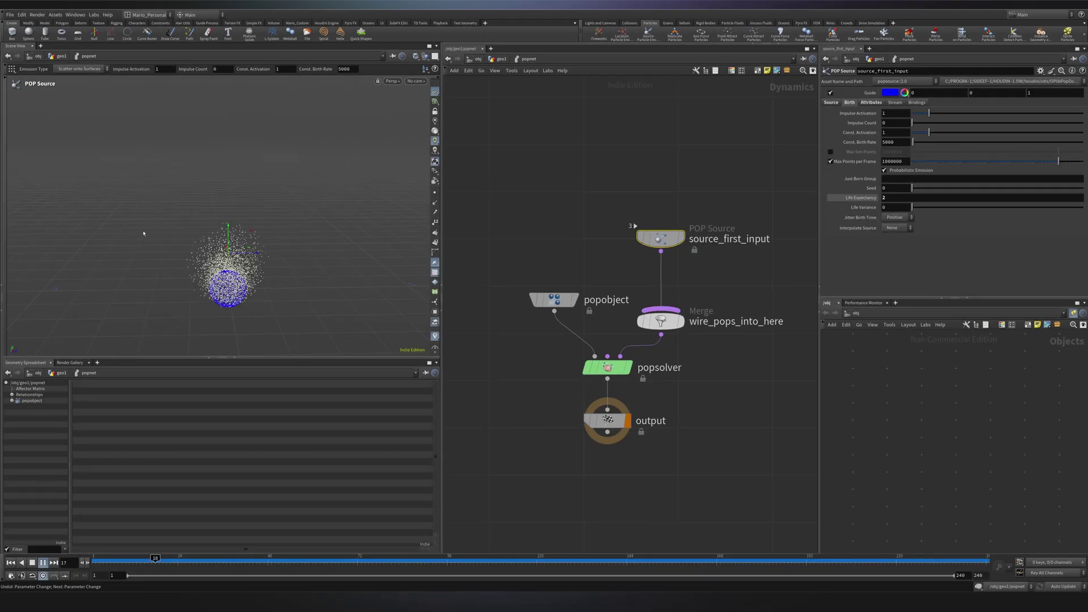
left_click(42, 563)
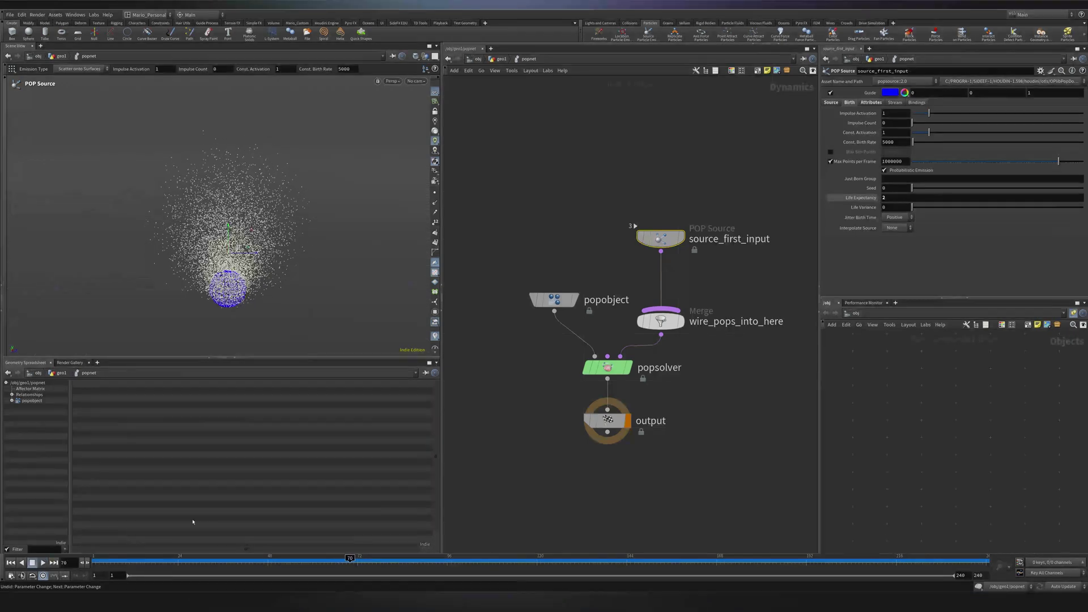
Step: Set source_first_input's Life Variance to 0.5 and replay the simulation
left_click(893, 208)
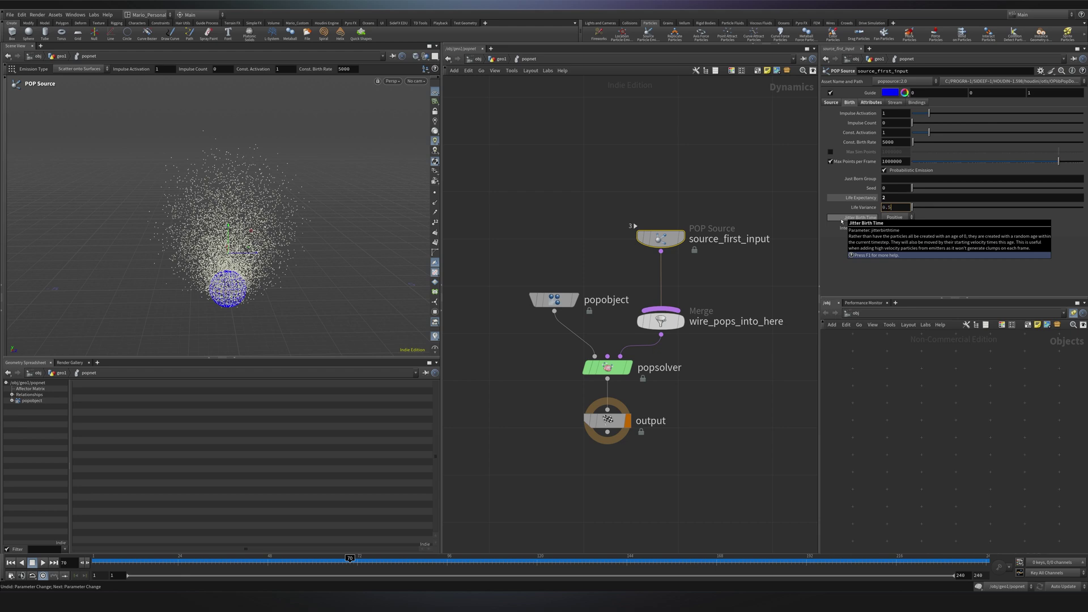
key("Return")
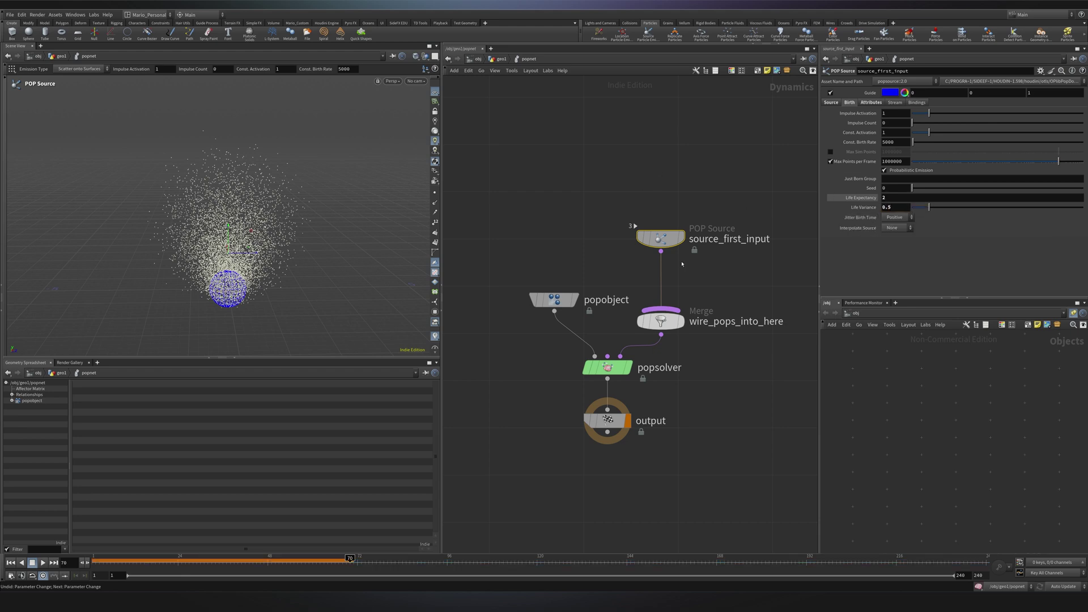
key("Up")
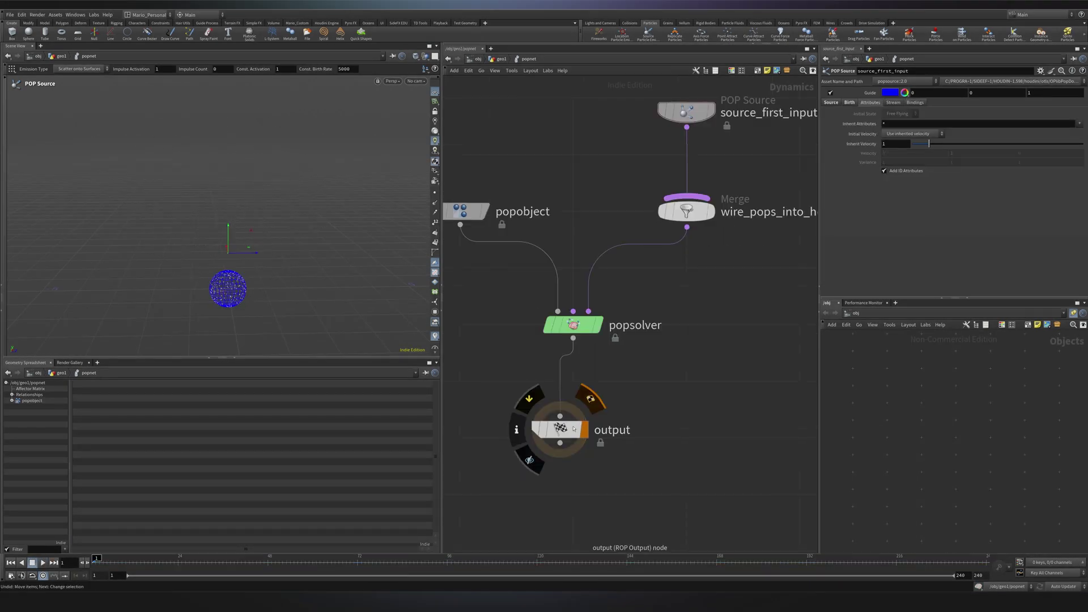
Step: Select the popsolver node in the POP network to examine its substep parameters
middle_click_drag(654, 361, 696, 442)
left_click_drag(694, 440, 538, 349)
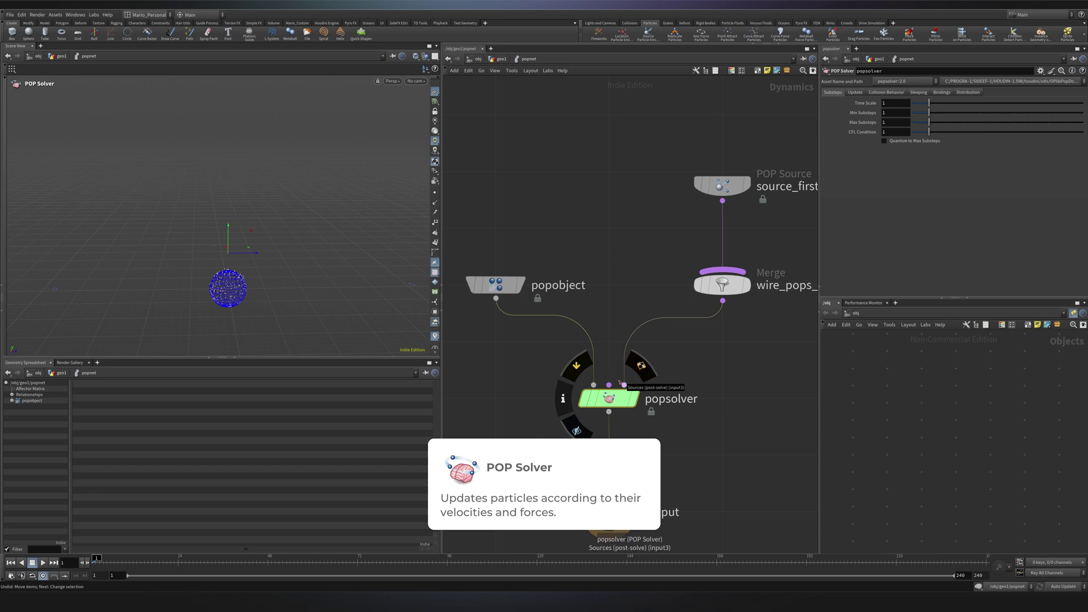
Step: Return to the geometry level, wire a null named OUT_PARTICLES below popnet, and play the simulation
key("u")
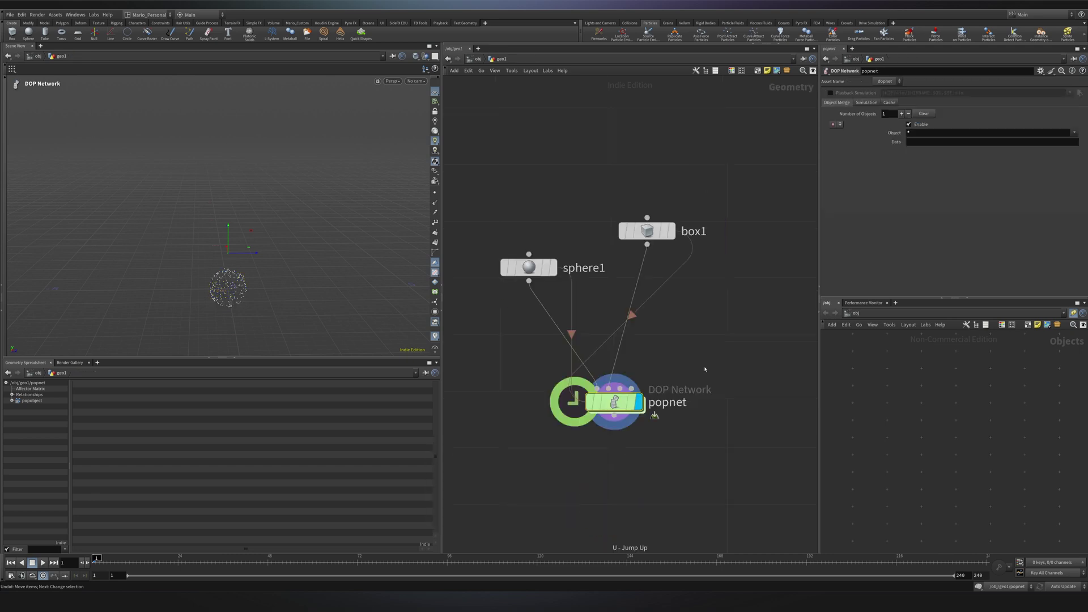
key("n")
left_click(548, 517)
left_click_drag(547, 499, 614, 416)
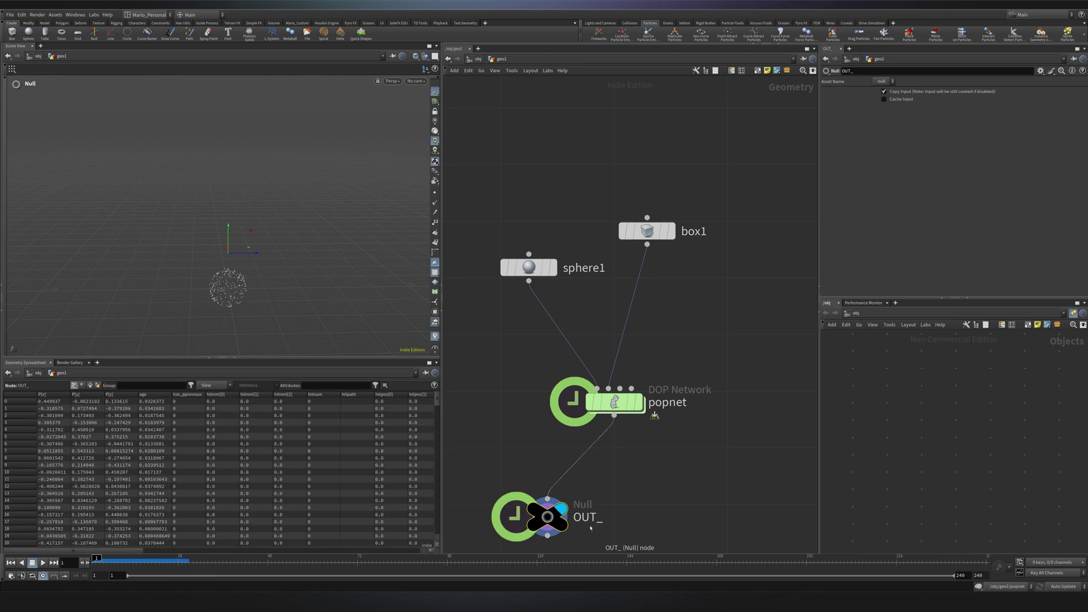
double_click(590, 519)
type("PARTICLES")
key("Return")
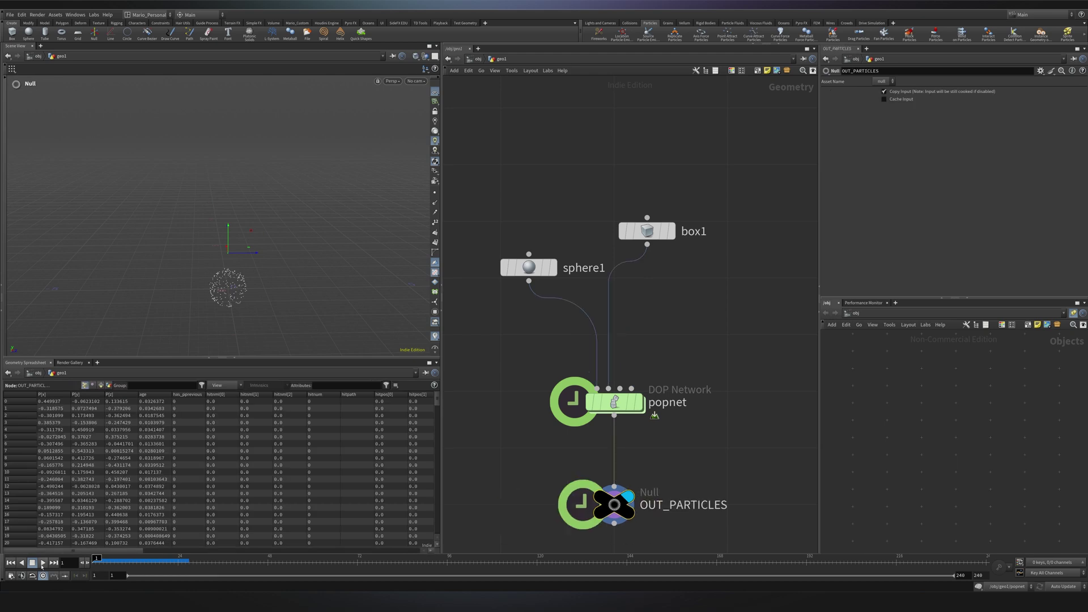
left_click(42, 562)
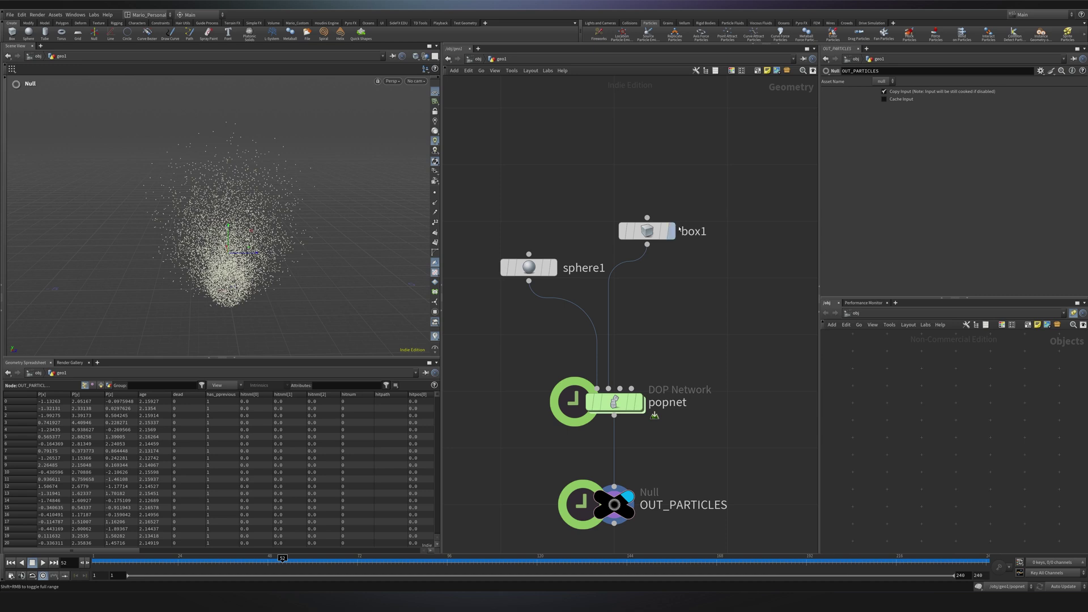
Step: Delete the box1 node and return the timeline to the first frame
left_click_drag(725, 193, 630, 268)
key("Delete")
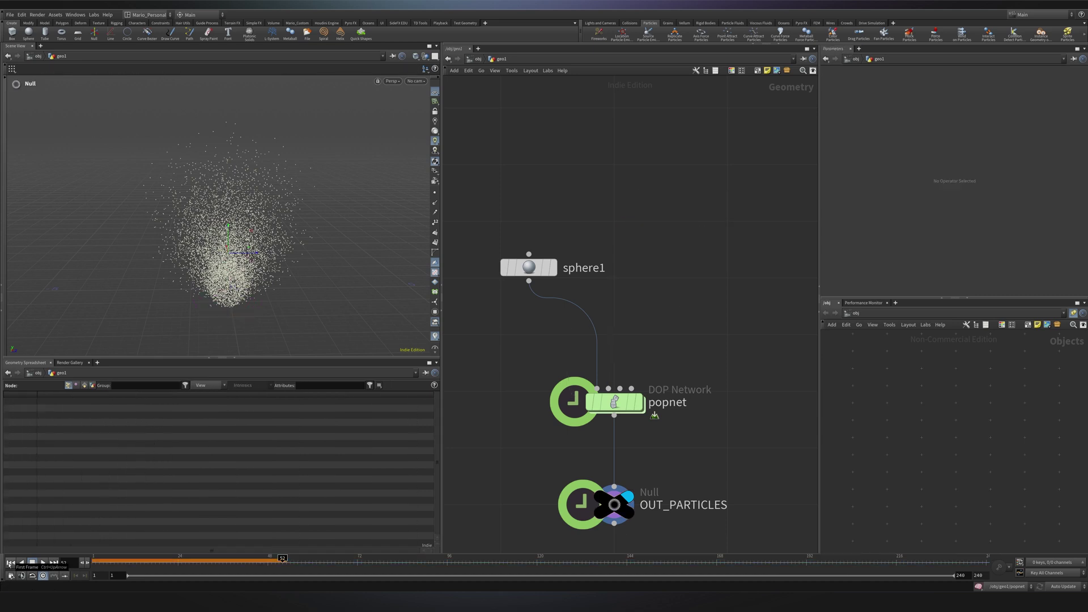
left_click(10, 563)
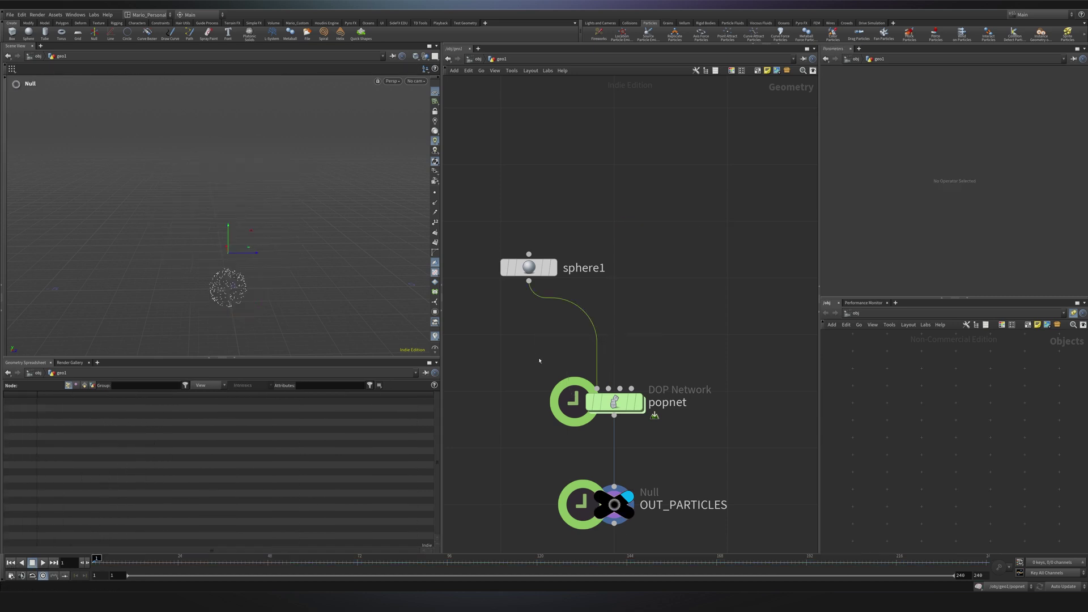
Step: Inside popnet, set source_first_input's Initial Velocity to Use inherited velocity and play the simulation
double_click(613, 408)
middle_click_drag(682, 232, 572, 315)
left_click_drag(570, 229, 691, 292)
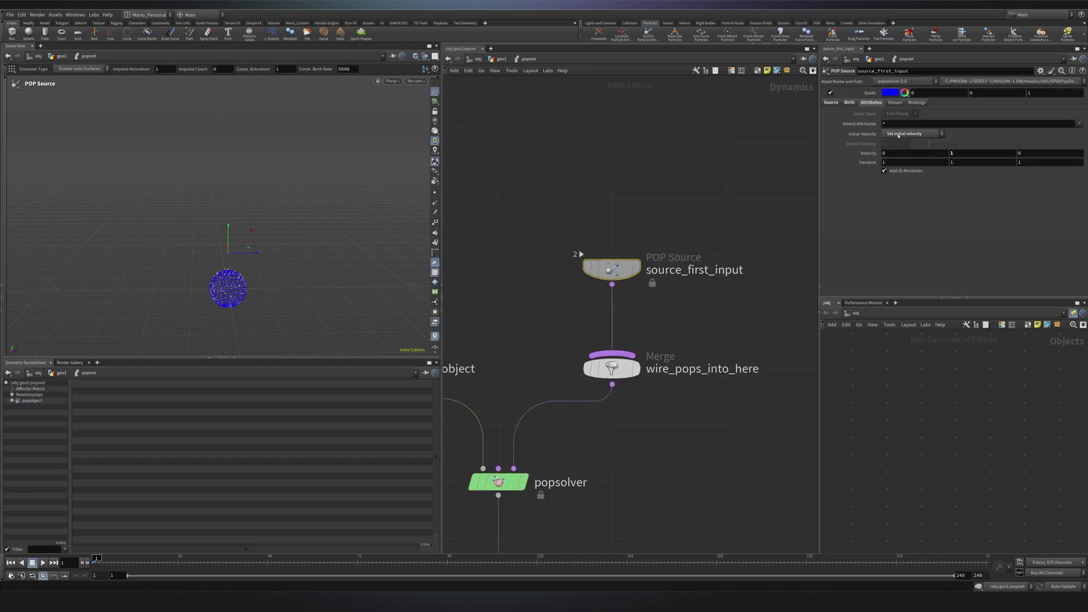
left_click(899, 134)
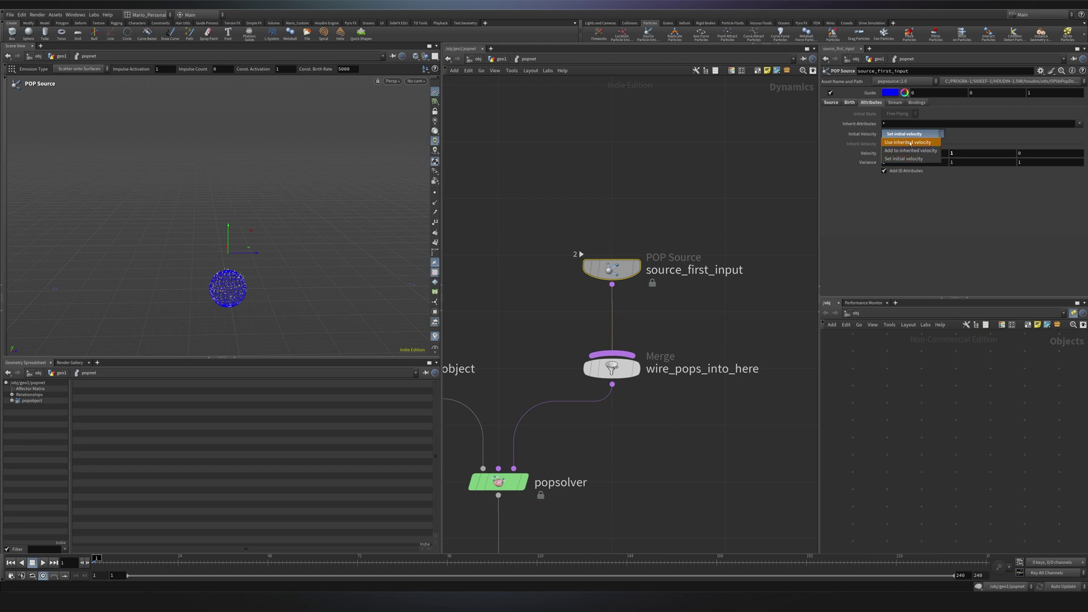
left_click(911, 142)
left_click(43, 562)
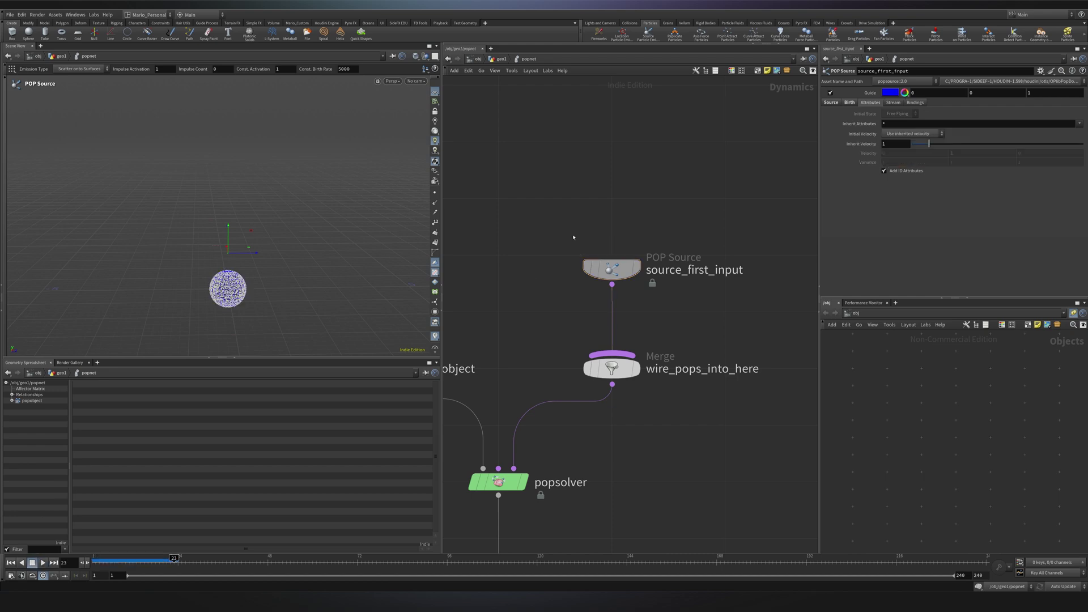
Step: Go back up to the geometry level and insert a Point Velocity node between sphere1 and popnet
key("u")
key("Tab")
type("point")
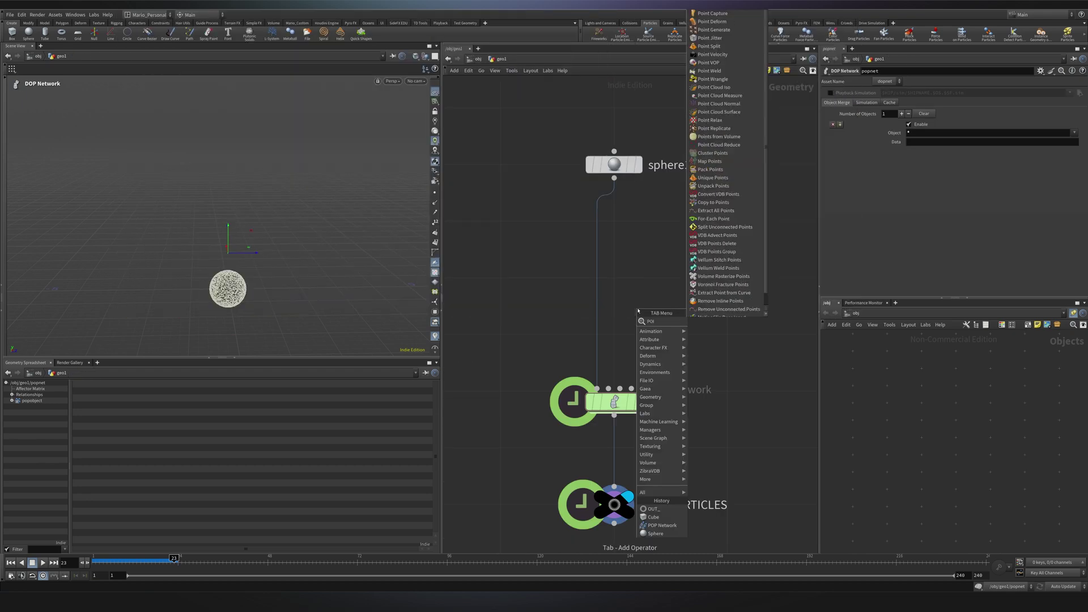
type("v")
key("Return")
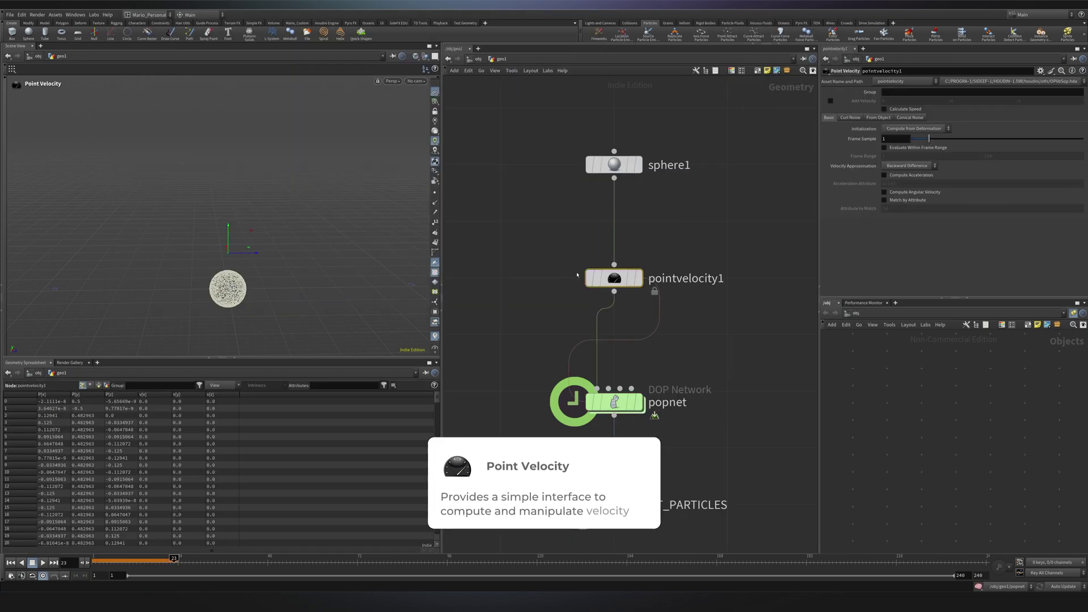
Step: Enable Add Curl Noise on pointvelocity1 and play the simulation from the first frame
left_click(10, 562)
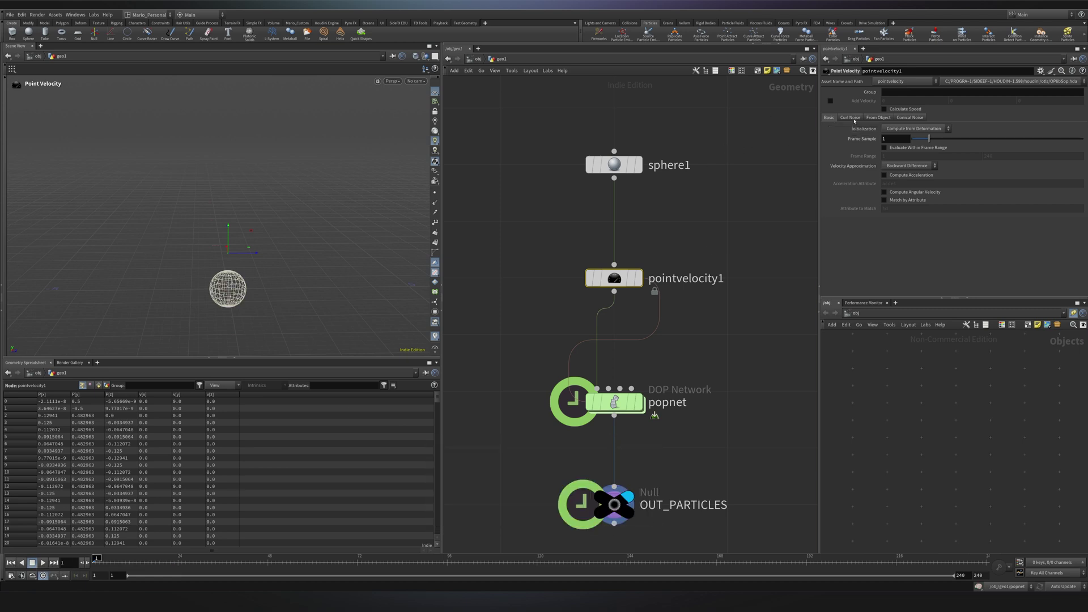
left_click(851, 118)
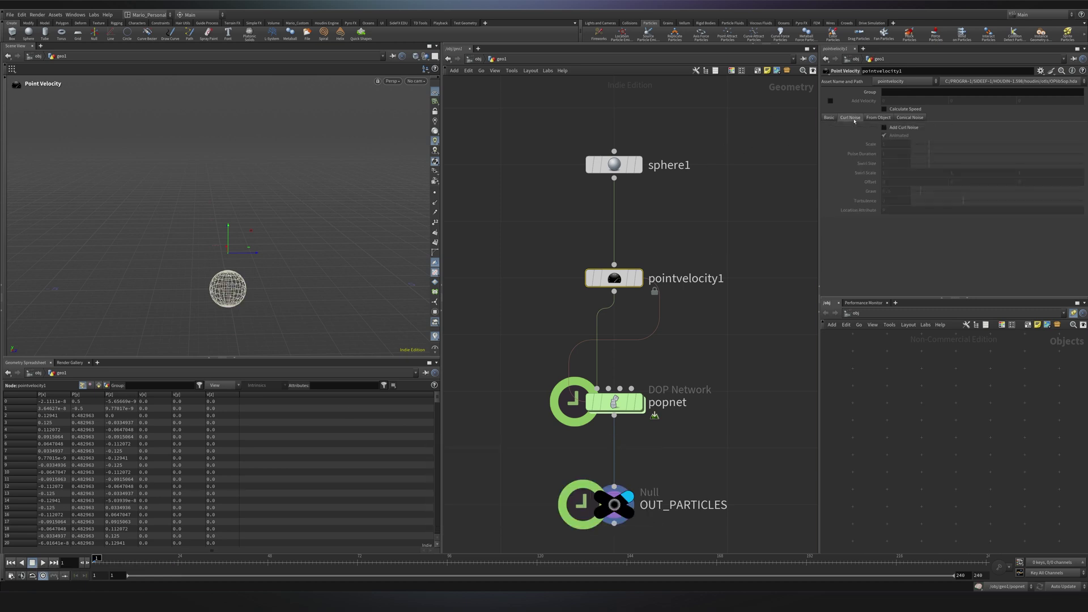
left_click(890, 129)
left_click(43, 563)
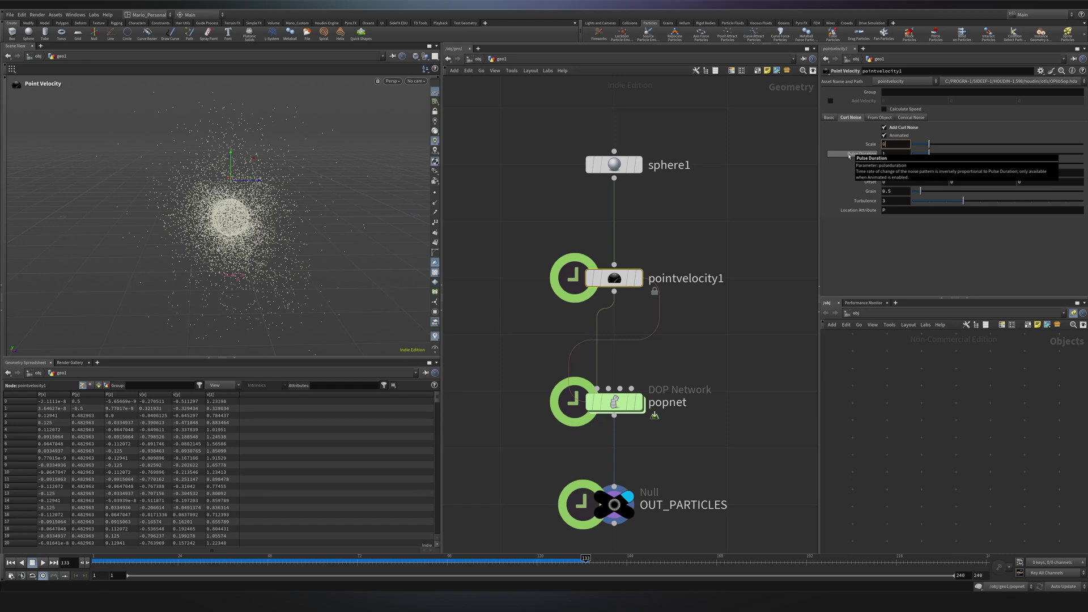
Step: Set pointvelocity1's curl noise Scale to 0.3 and Grain to 0.3, then replay the simulation from the start
key("Return")
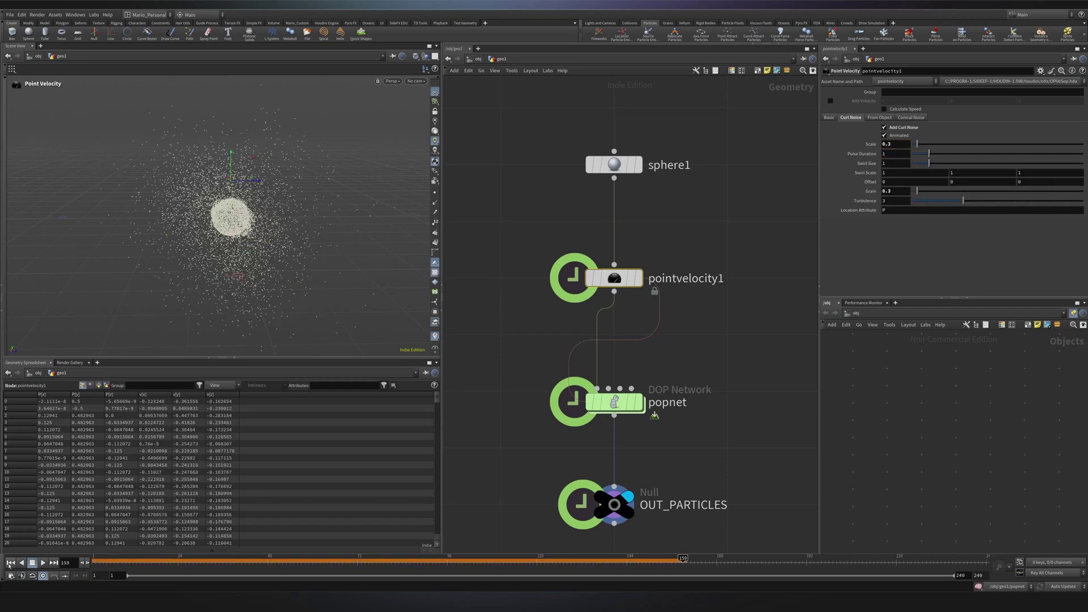
left_click(10, 563)
left_click(43, 563)
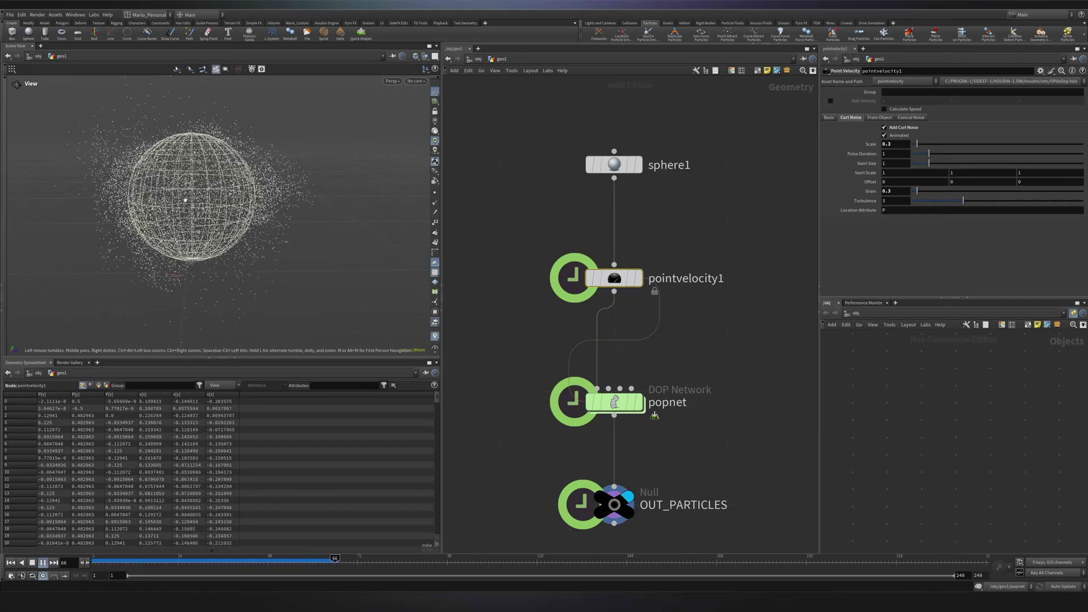
left_click_drag(187, 198, 210, 218)
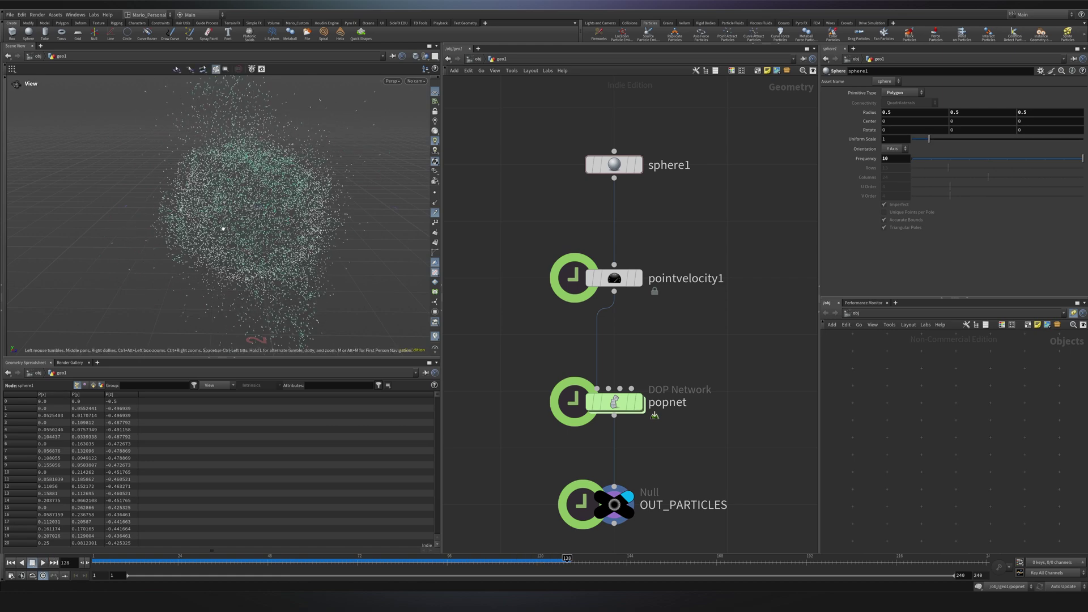
Step: Examine the emitted particles up close and display sphere1's source surface in the viewport
scroll(223, 229, "up", 8)
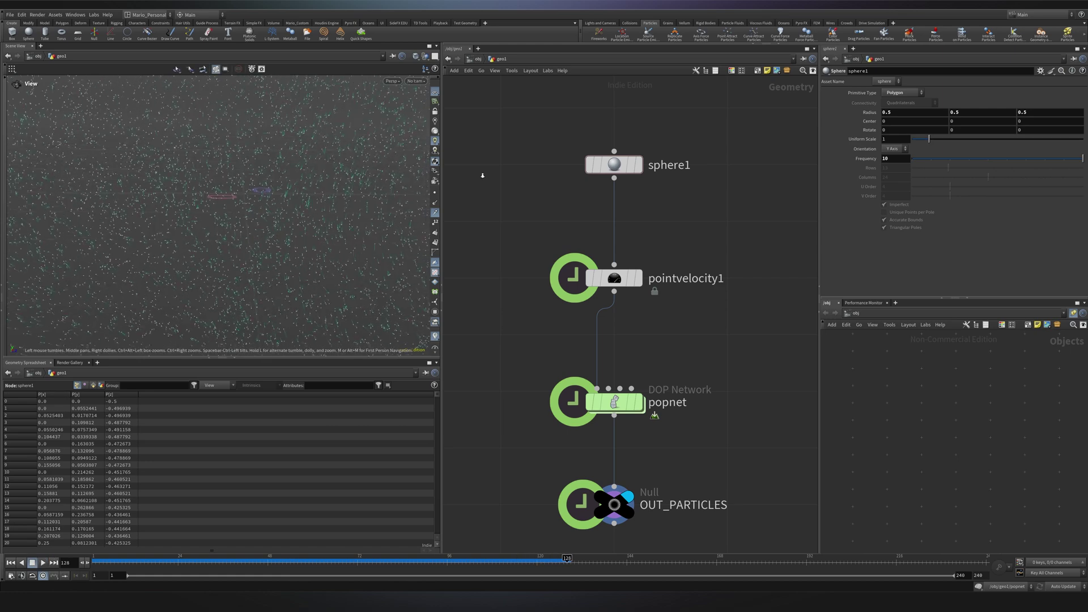
left_click_drag(321, 175, 341, 182)
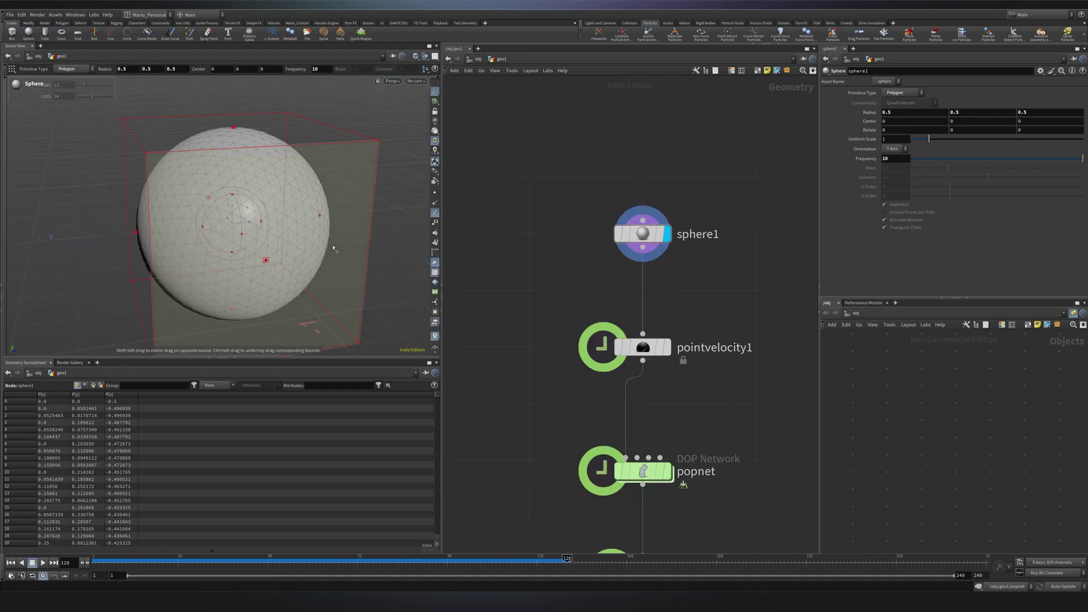
left_click_drag(317, 204, 240, 222)
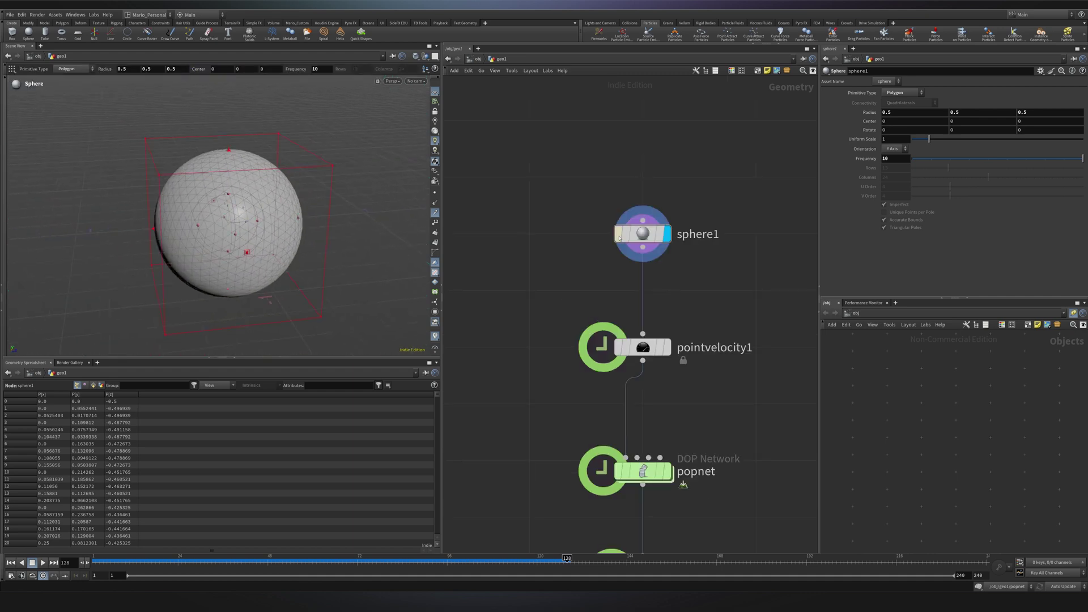
Step: Add a Points from Volume node fed by sphere1 and set its Jitter Scale to 10
middle_click_drag(549, 314, 580, 326)
key("Tab")
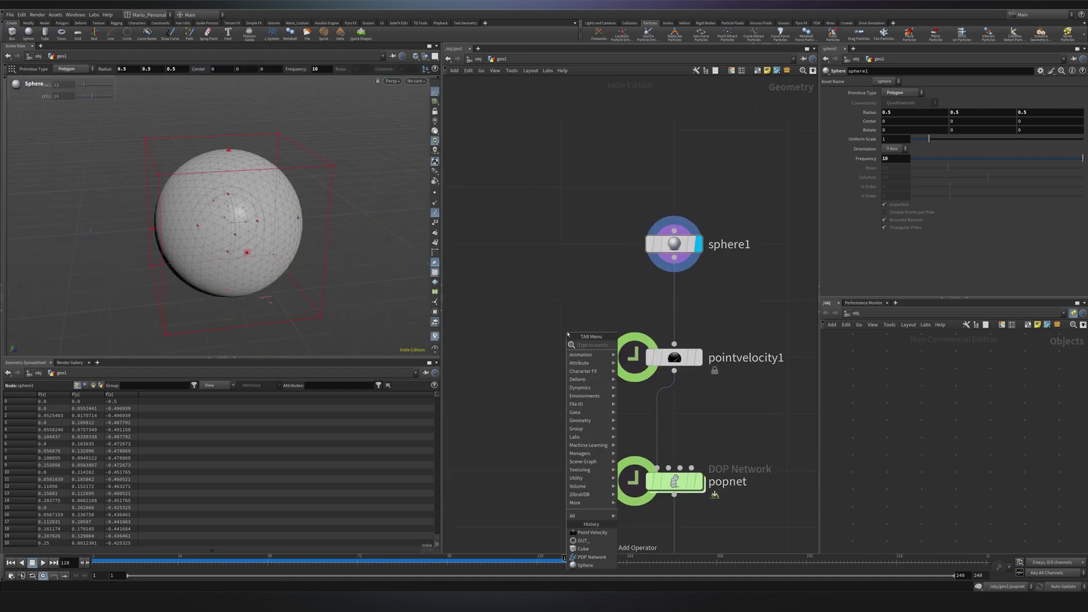
type("points")
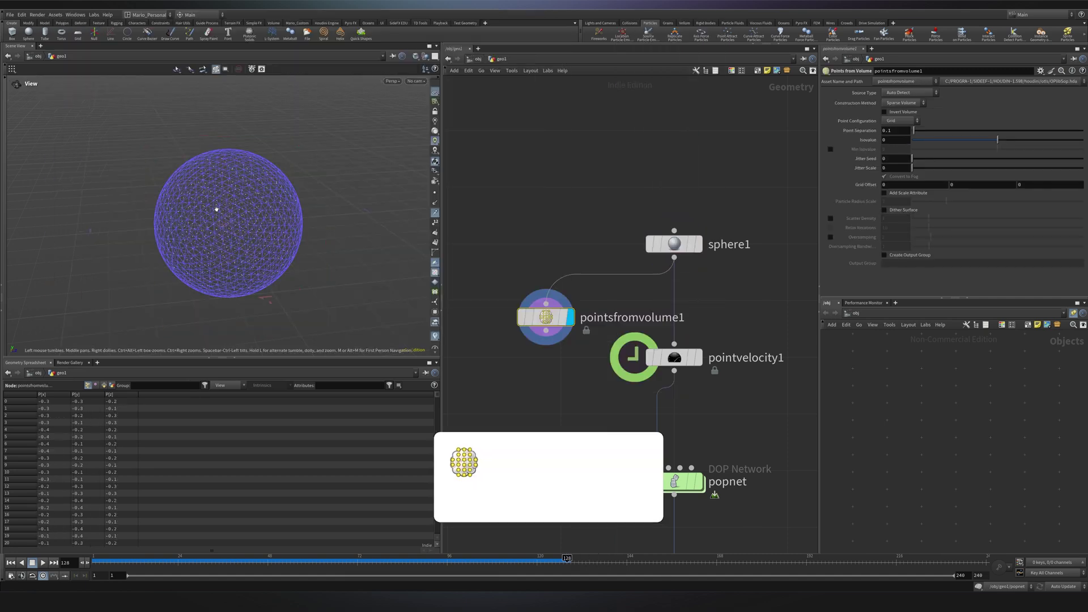
left_click_drag(216, 209, 253, 200, "alt")
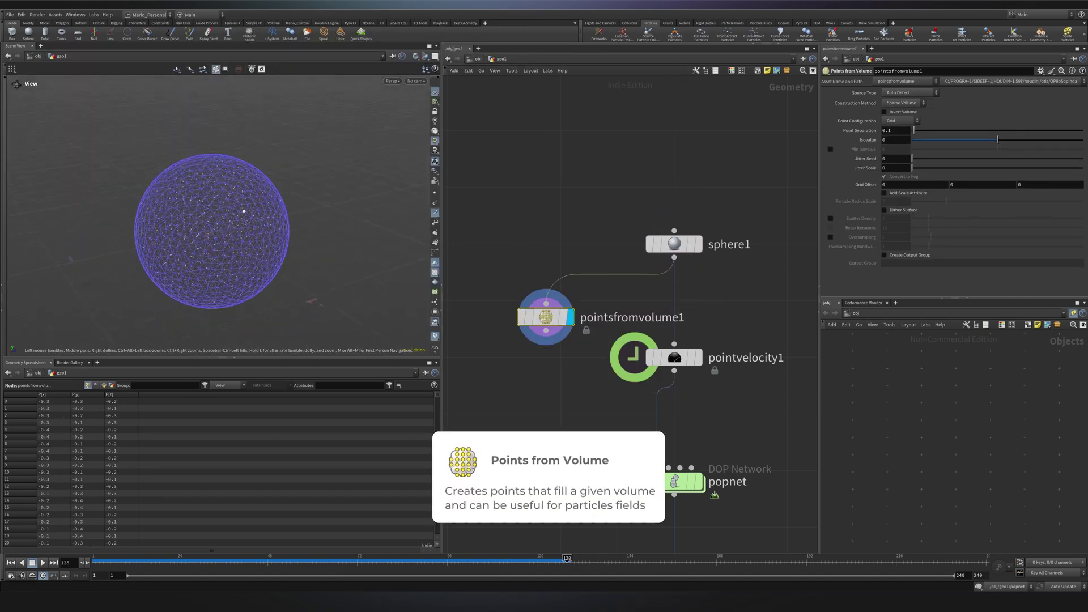
left_click_drag(244, 211, 243, 228)
key("space+g")
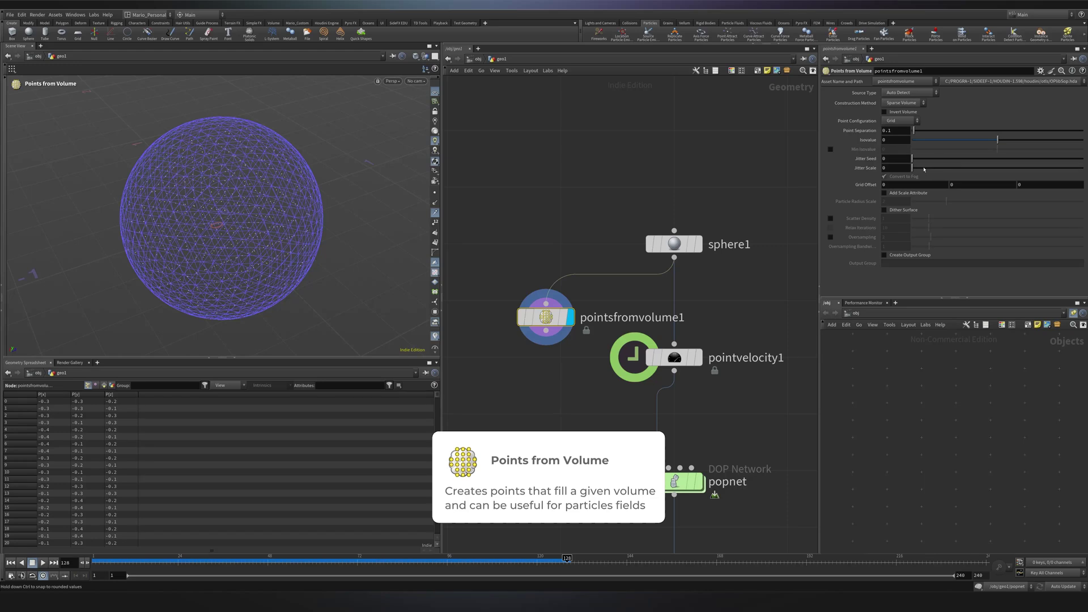
left_click_drag(923, 168, 991, 169)
left_click_drag(992, 168, 1082, 168)
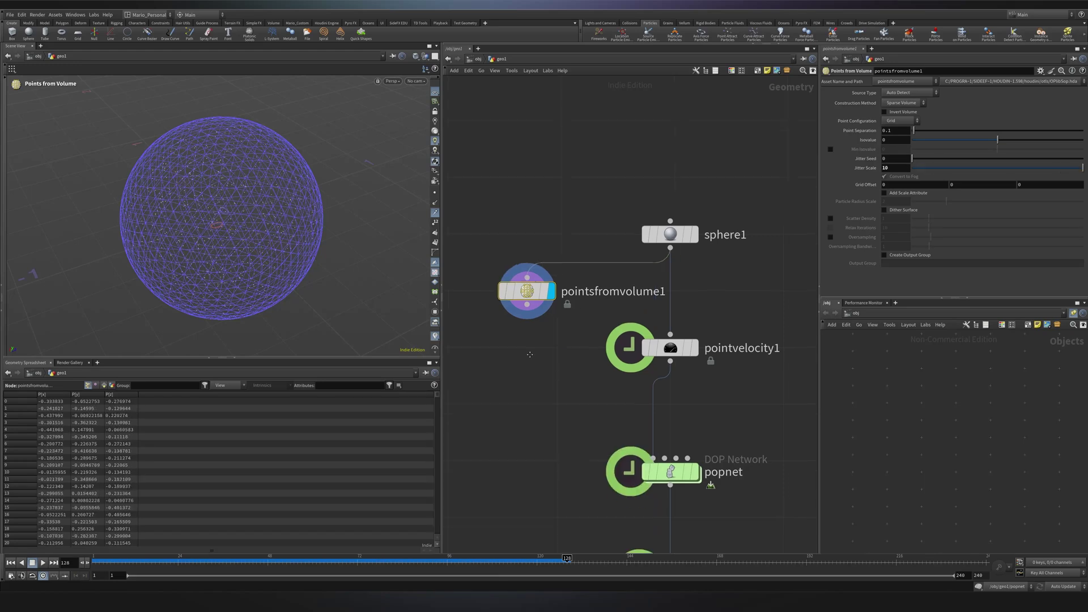
Step: Wire pointsfromvolume1 into pointvelocity1 and replay the simulation with OUT_PARTICLES displayed
middle_click_drag(538, 302, 565, 259)
left_click_drag(556, 262, 699, 290)
left_click(24, 563)
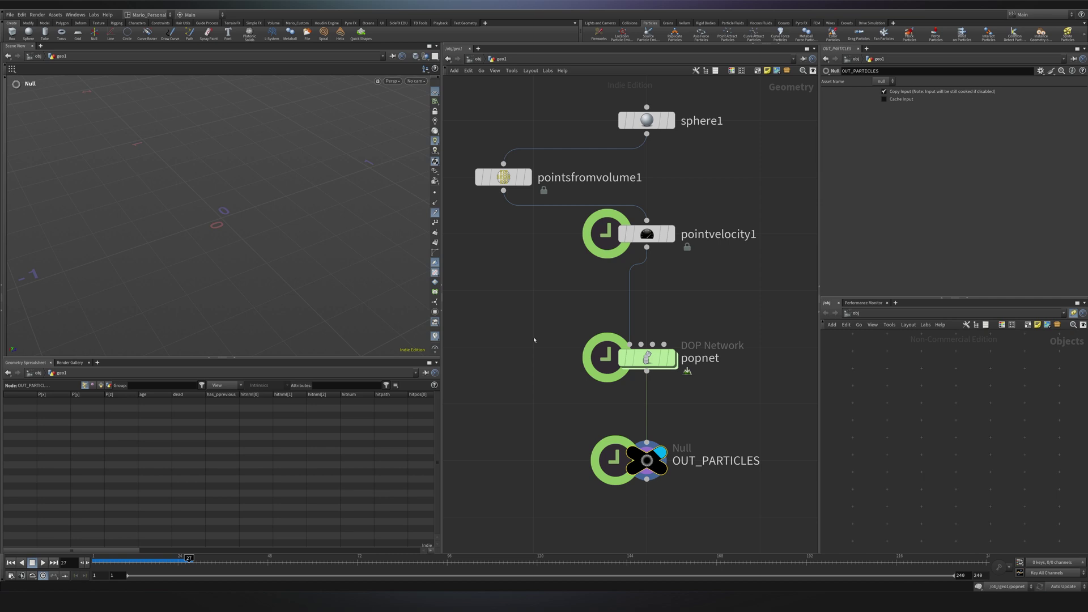
Step: Inside popnet, set source_first_input's Emission Type to All Points and play the simulation from the first frame
double_click(664, 351)
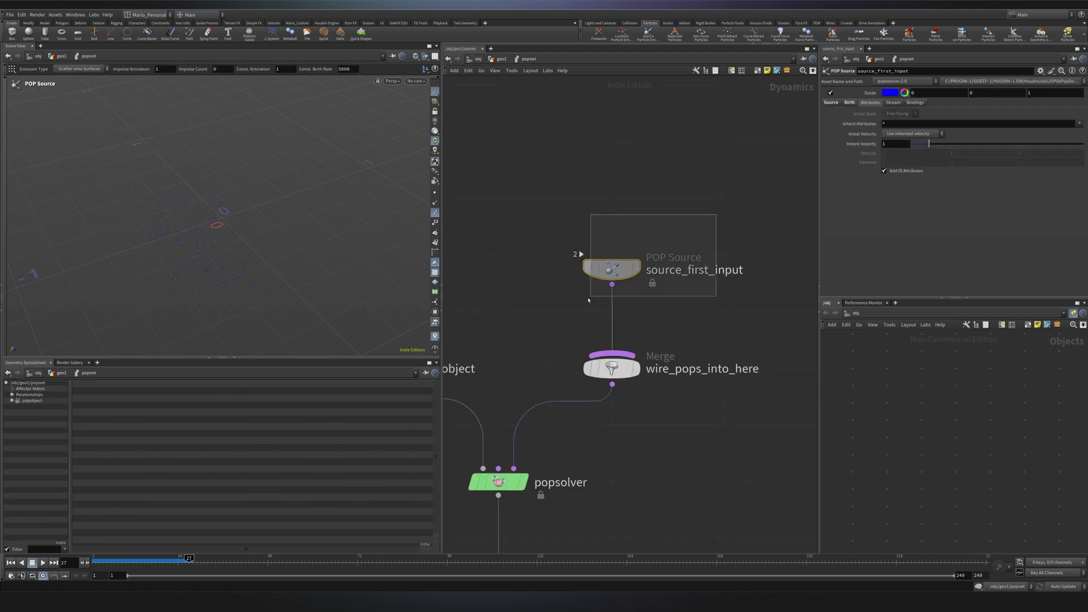
left_click(830, 102)
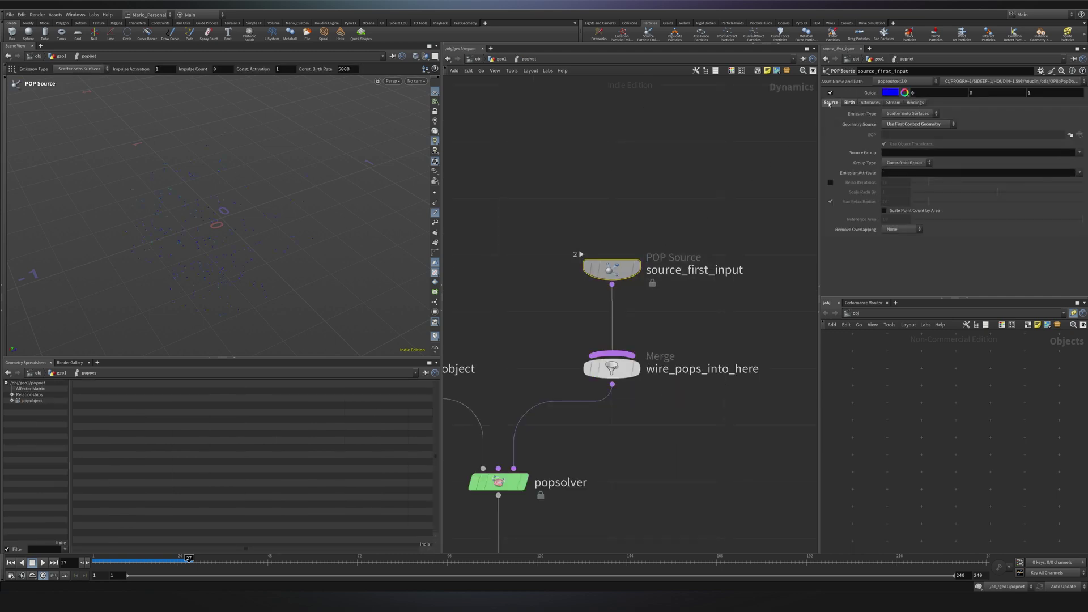
left_click(918, 115)
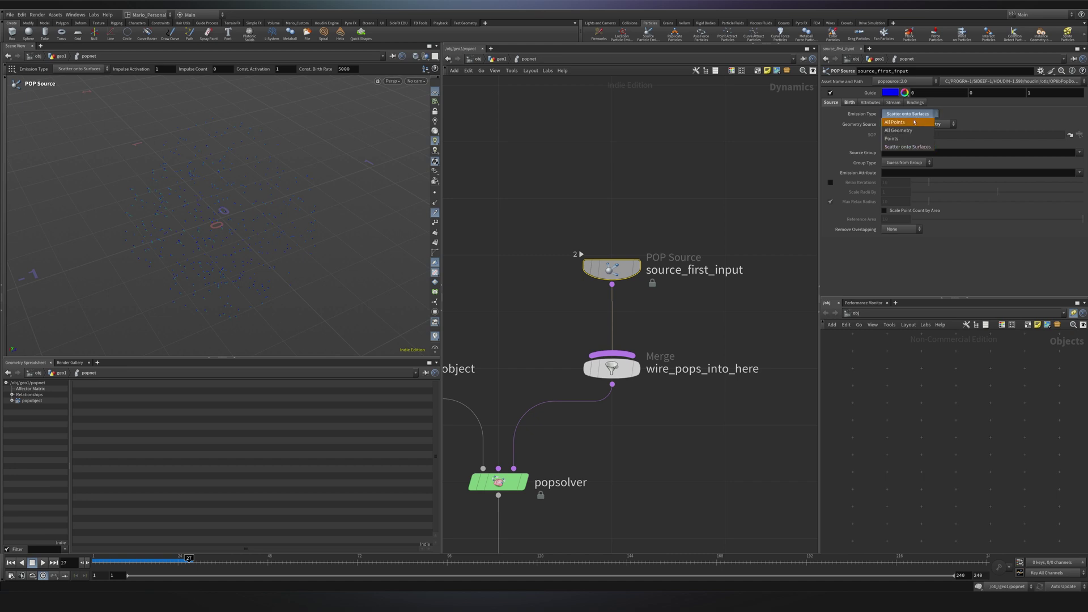
left_click(914, 122)
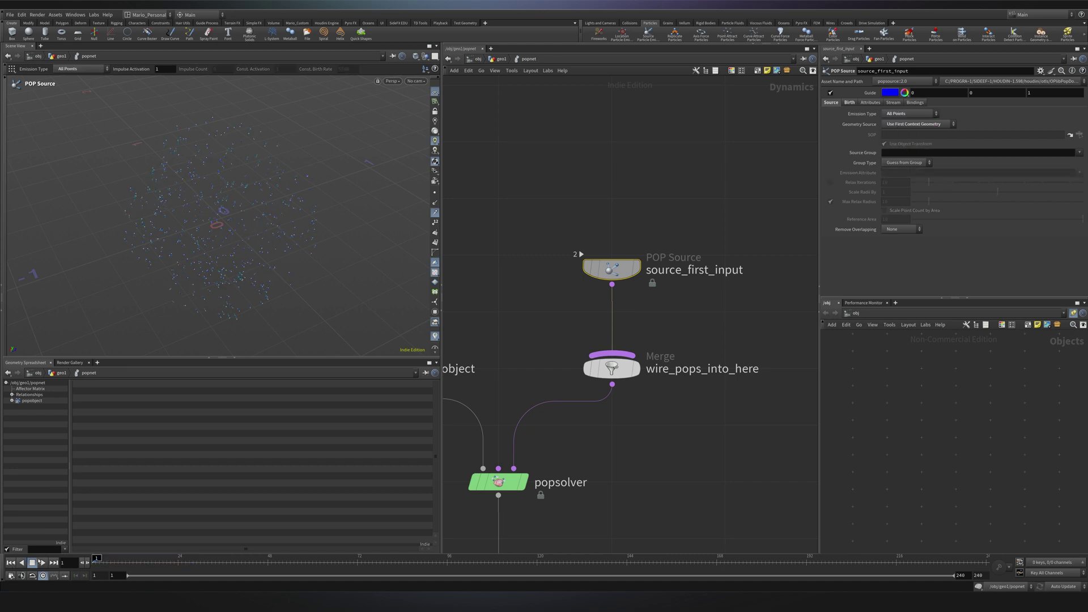
left_click(44, 563)
left_click_drag(238, 238, 338, 194, "alt")
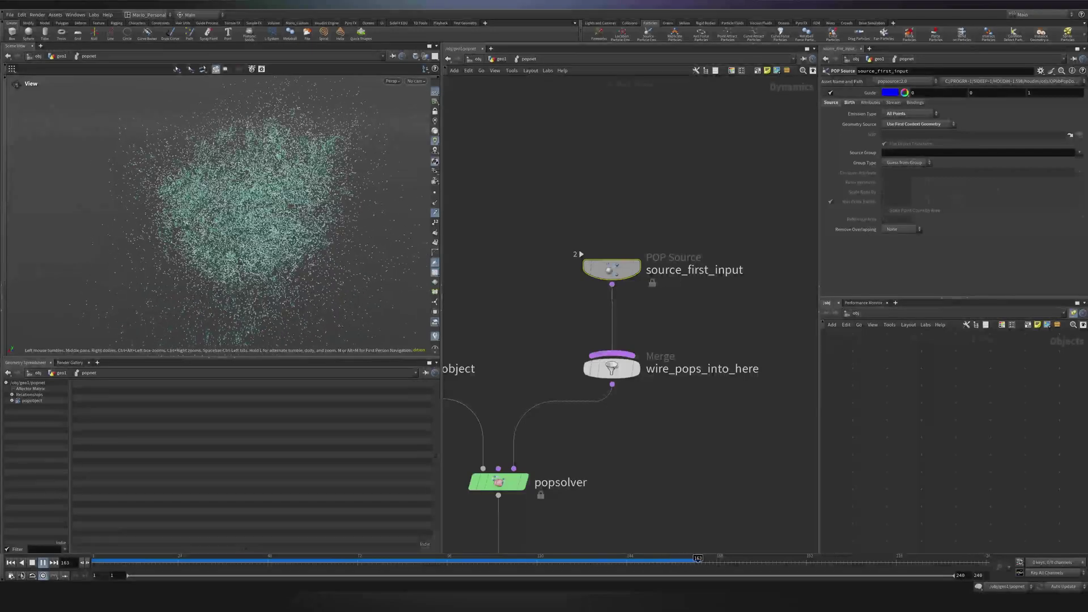
Step: Stop the simulation and, back in geo1, line up sphere1 and pointsfromvolume1 in a column above pointvelocity1
left_click(43, 563)
left_click(646, 413)
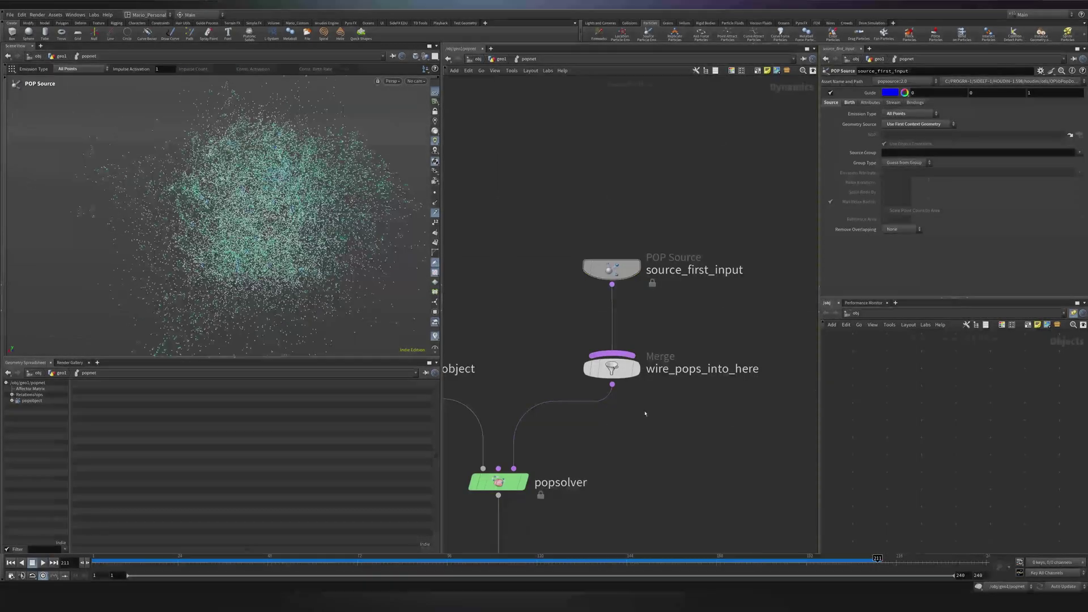
scroll(667, 439, "down", 2)
mouse_move(667, 438)
middle_mouse_down()
mouse_move(680, 423)
mouse_move(667, 437)
middle_mouse_up()
scroll(668, 437, "up", 1)
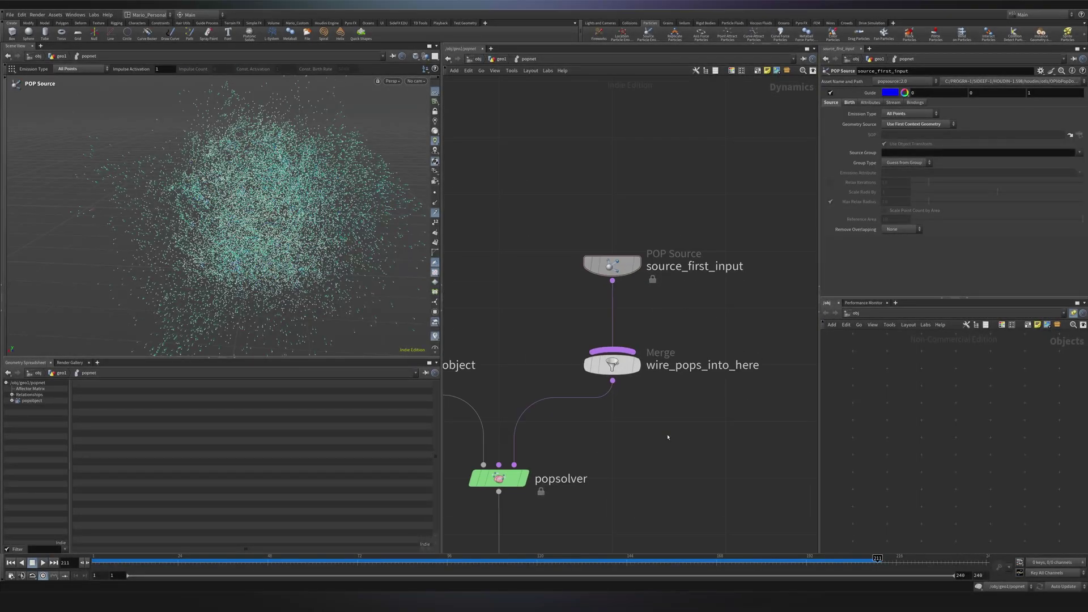
scroll(668, 437, "down", 2)
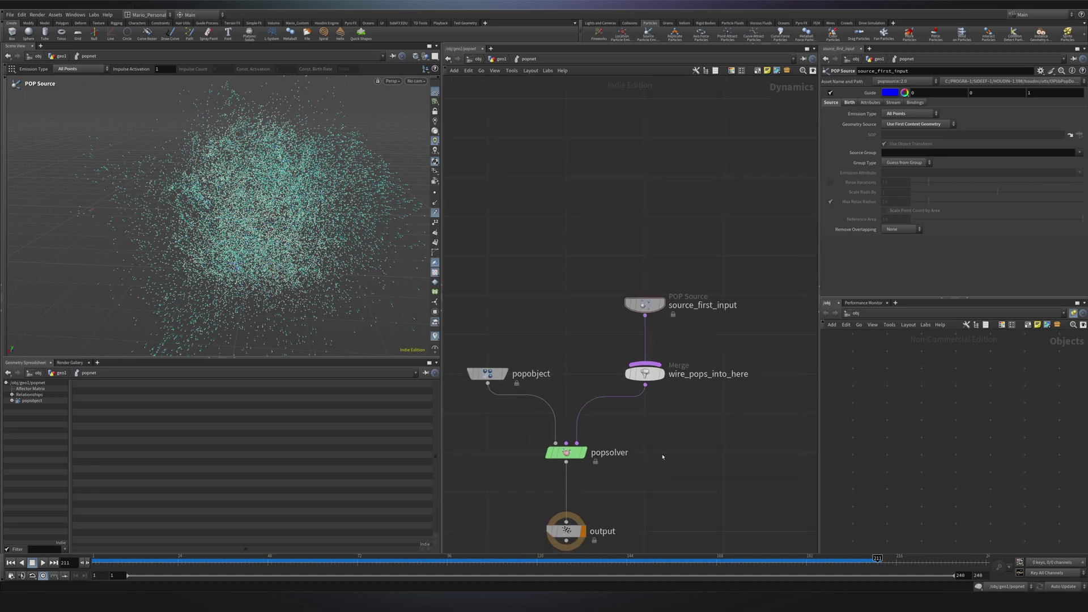
left_click_drag(664, 438, 503, 497)
key("u")
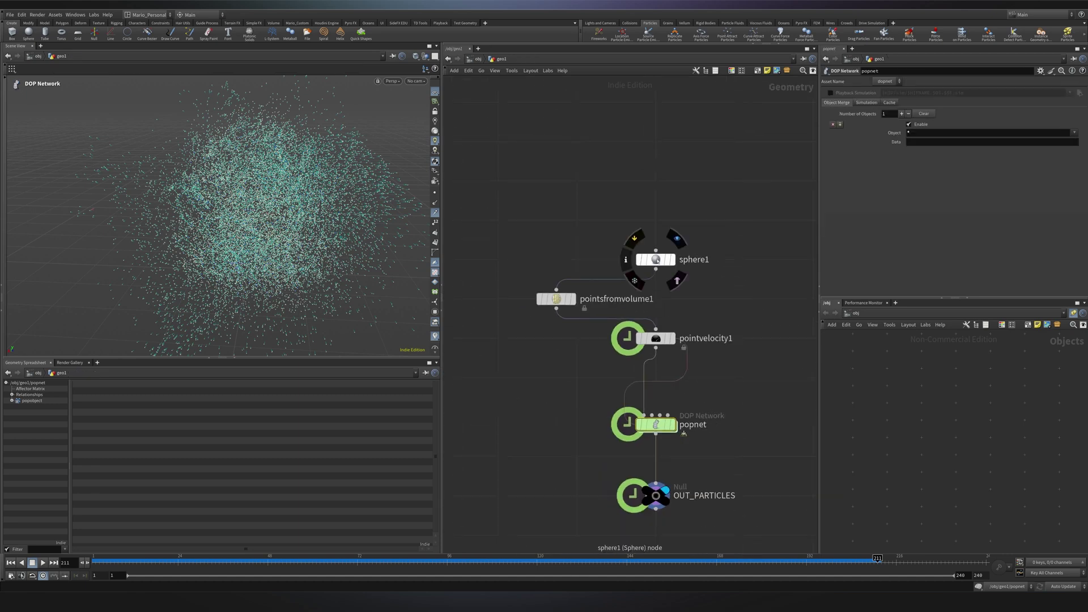
left_click_drag(655, 260, 655, 181)
left_click_drag(549, 302, 650, 262)
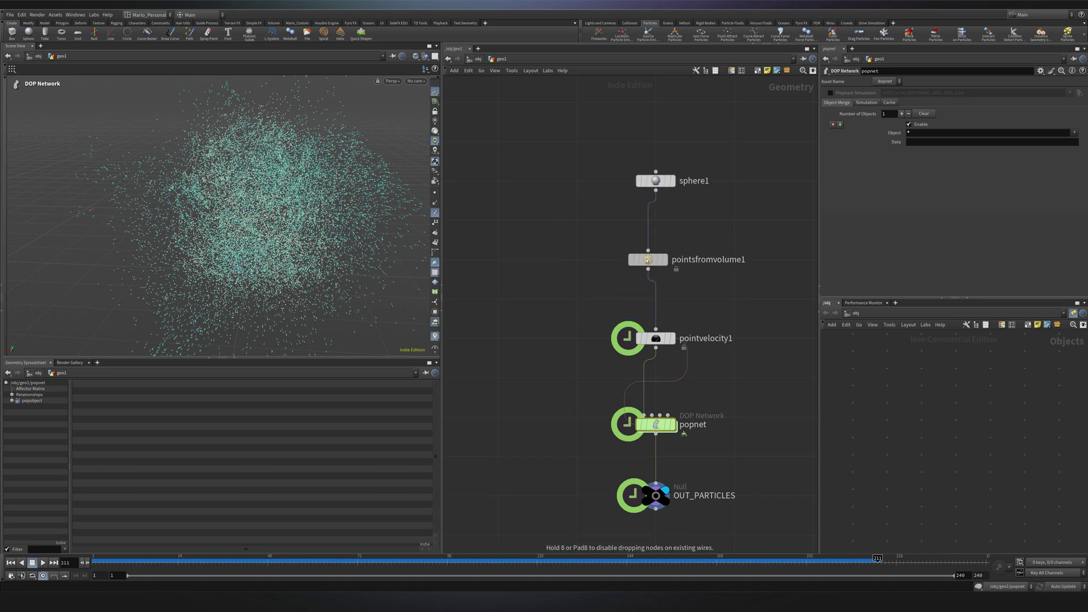
middle_click_drag(569, 429, 595, 356)
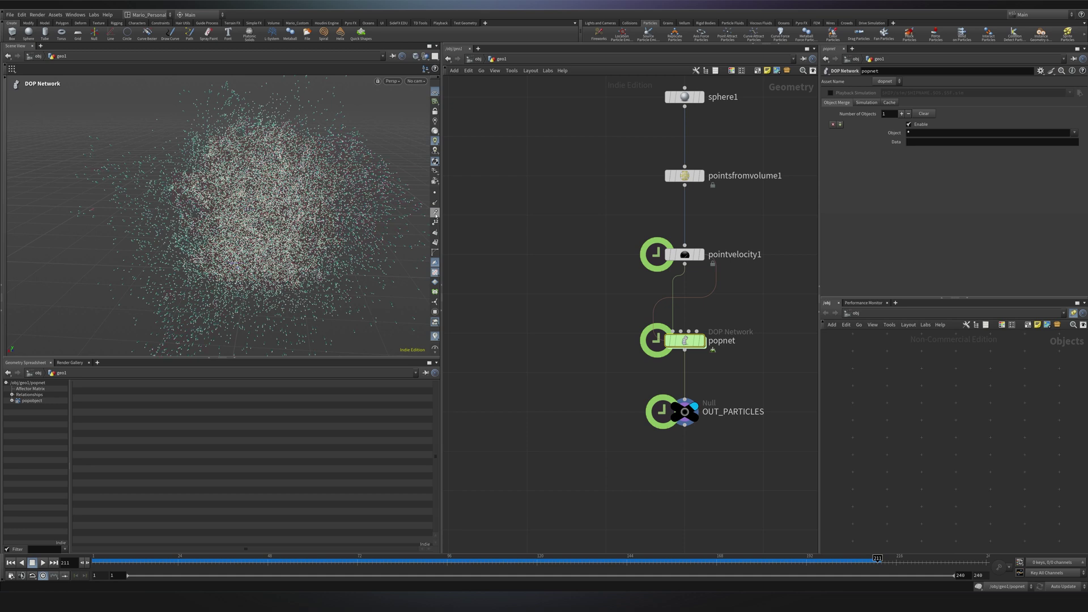
Step: Add an Attribute Adjust Color node below OUT_PARTICLES
middle_click_drag(692, 498, 662, 418)
key("Tab")
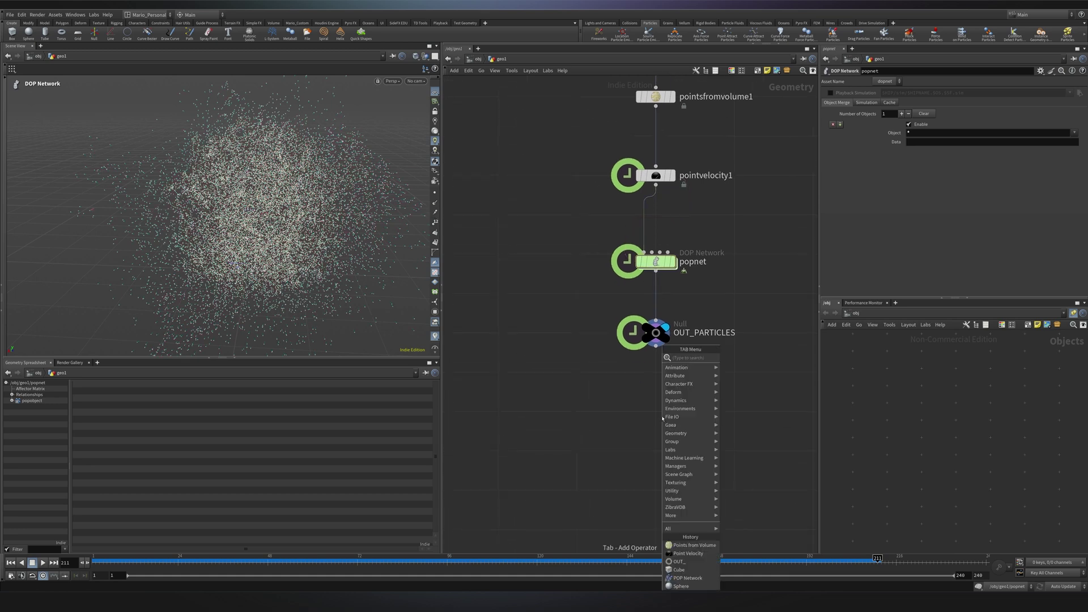
type("ATADC")
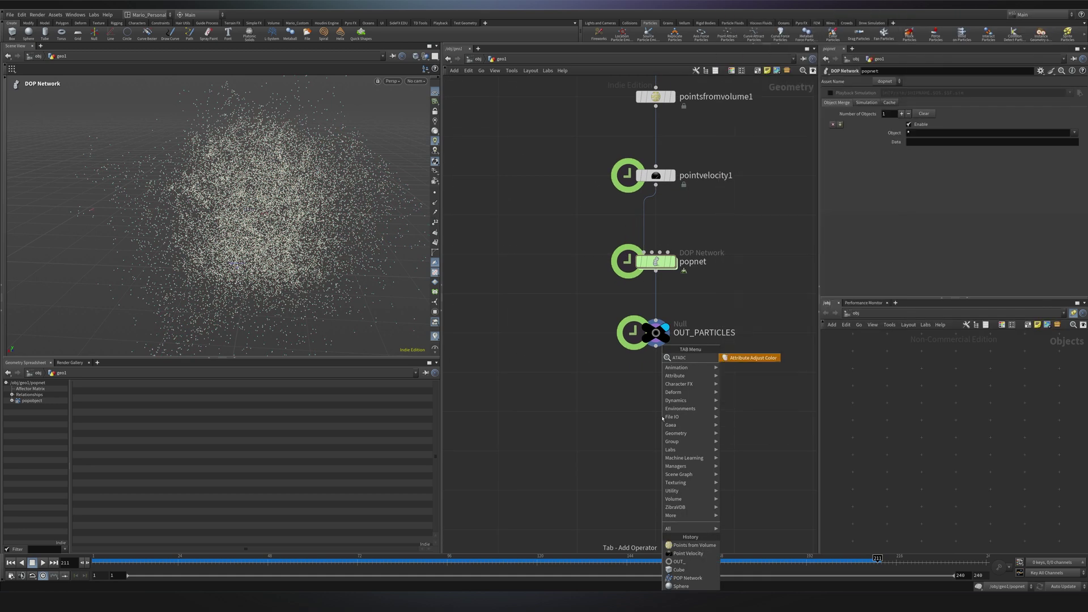
key("Return")
left_click(661, 416)
Step: Set attribadjustcolor1's Pattern Type to Remap Attribute with v as Source Attribute, and compute its source range
left_click(914, 199)
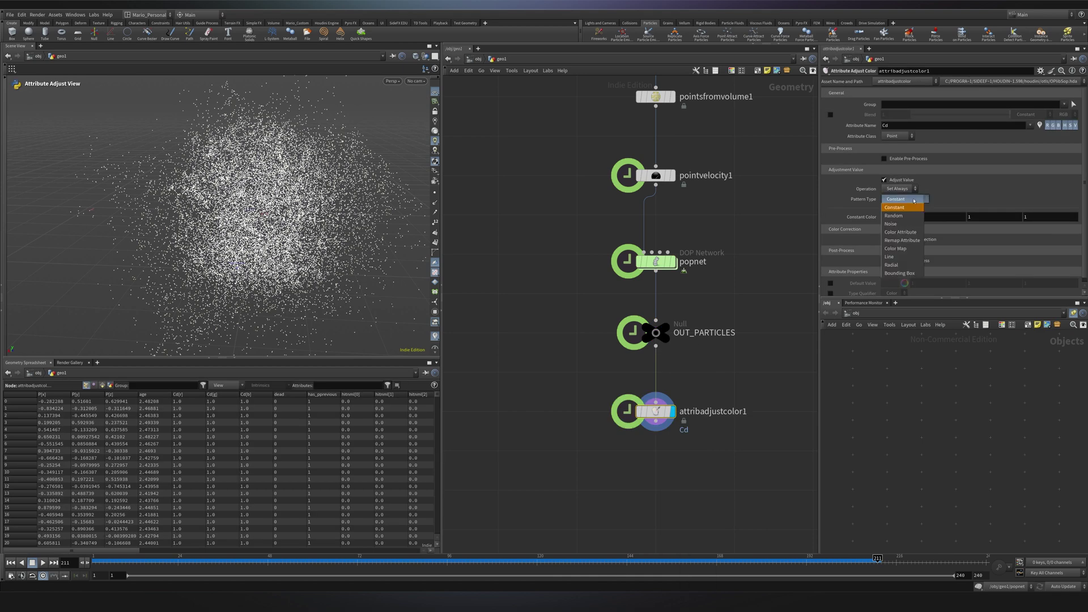
left_click(905, 242)
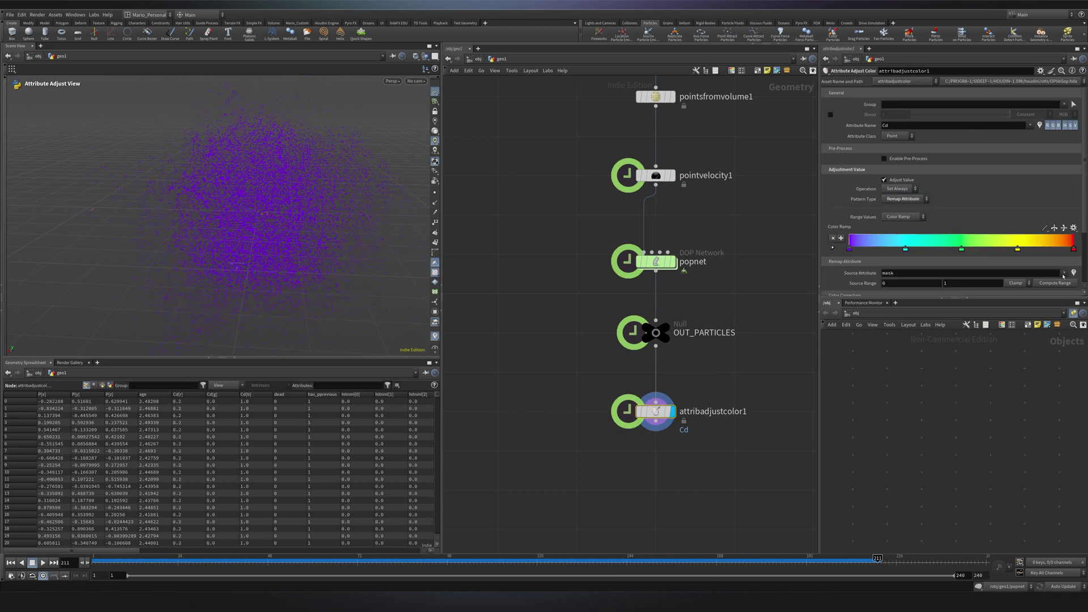
left_click(1063, 273)
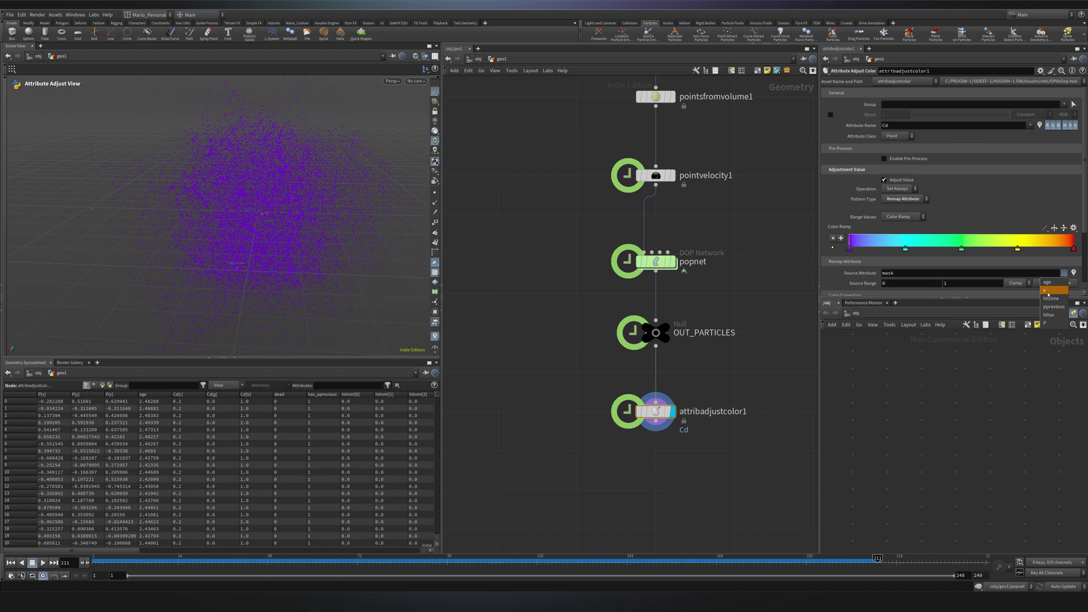
left_click(1048, 291)
left_click(1048, 284)
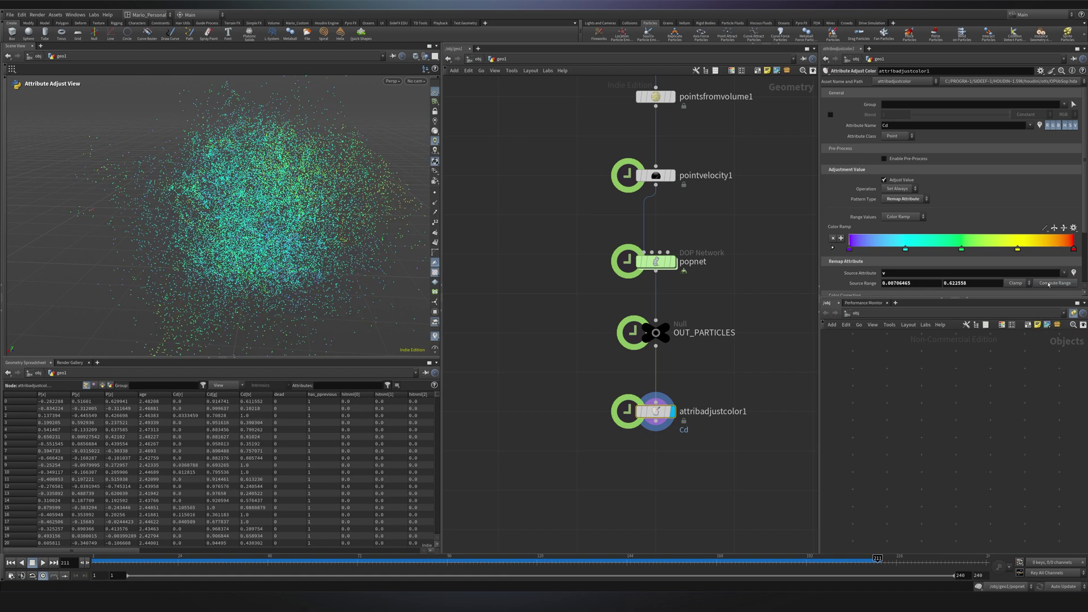
Step: Play the velocity-colored simulation and raise the Source Range maximum to 2.32256
key("Up")
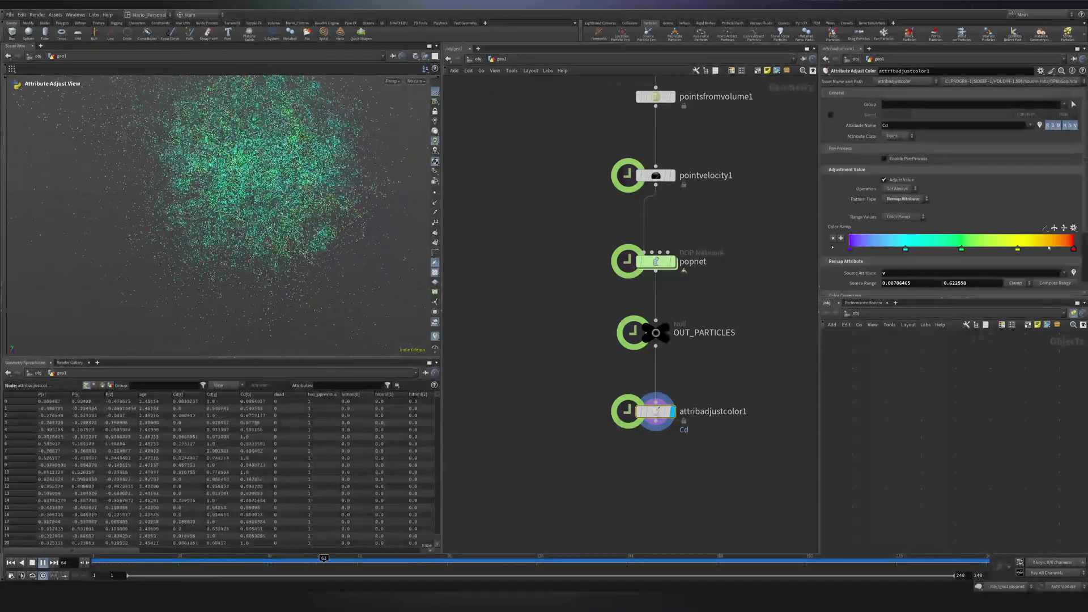
right_click_drag(465, 146, 214, 221, "alt")
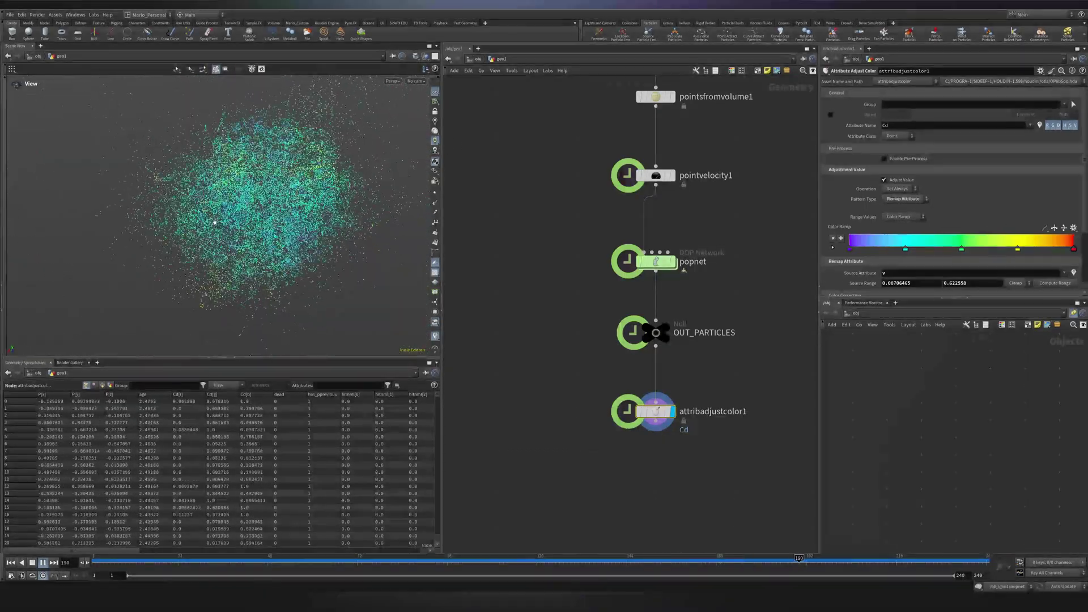
key("Up")
middle_click_drag(954, 283, 948, 251)
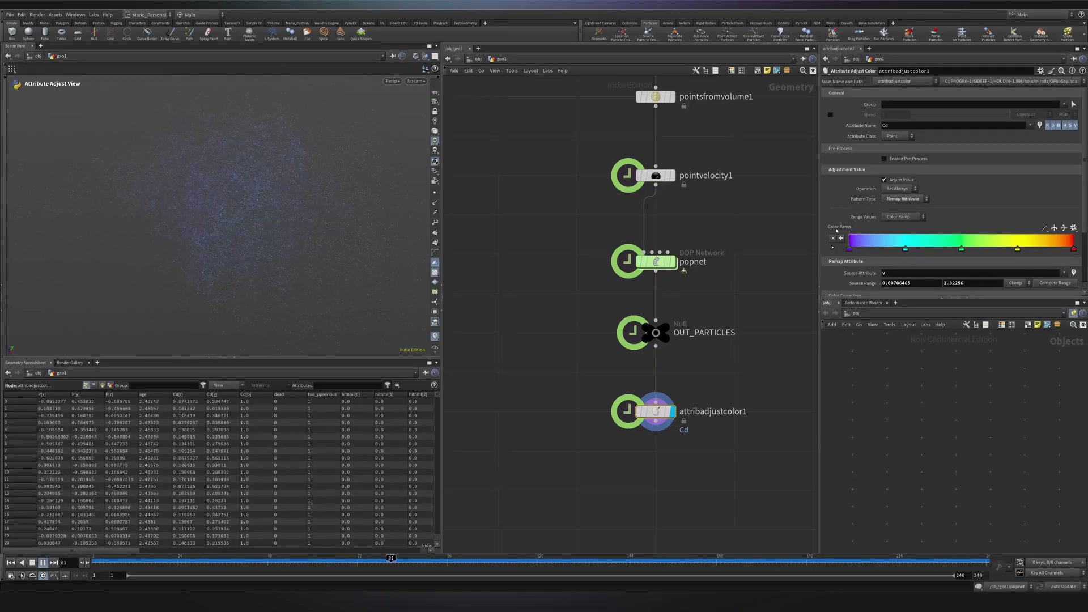
Step: Try Discs as the viewport's particle display and play the simulation from the first frame
right_click(436, 163)
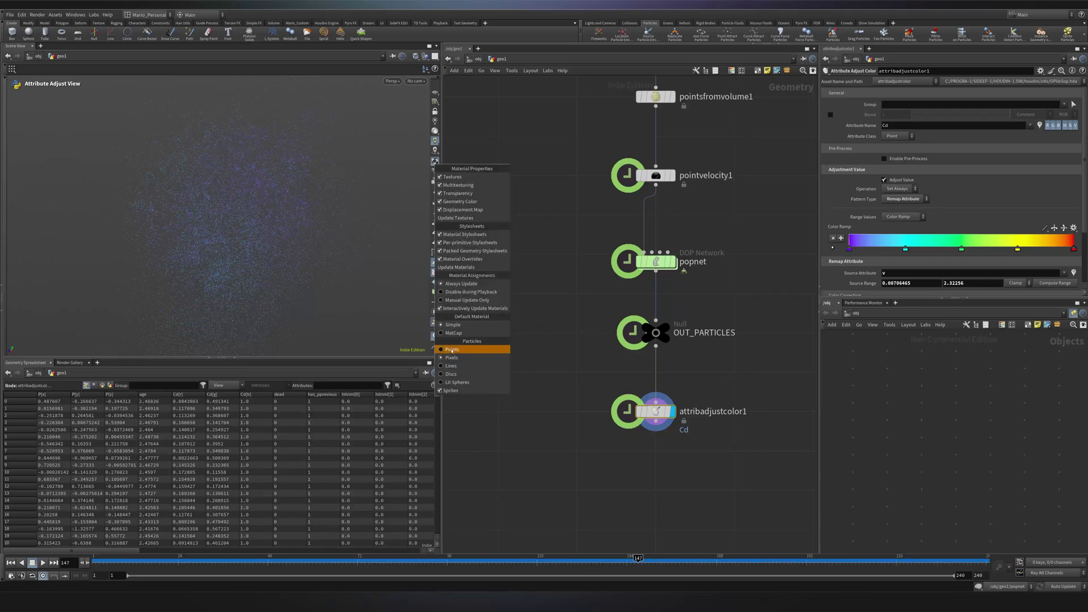
left_click(465, 373)
left_click(95, 558)
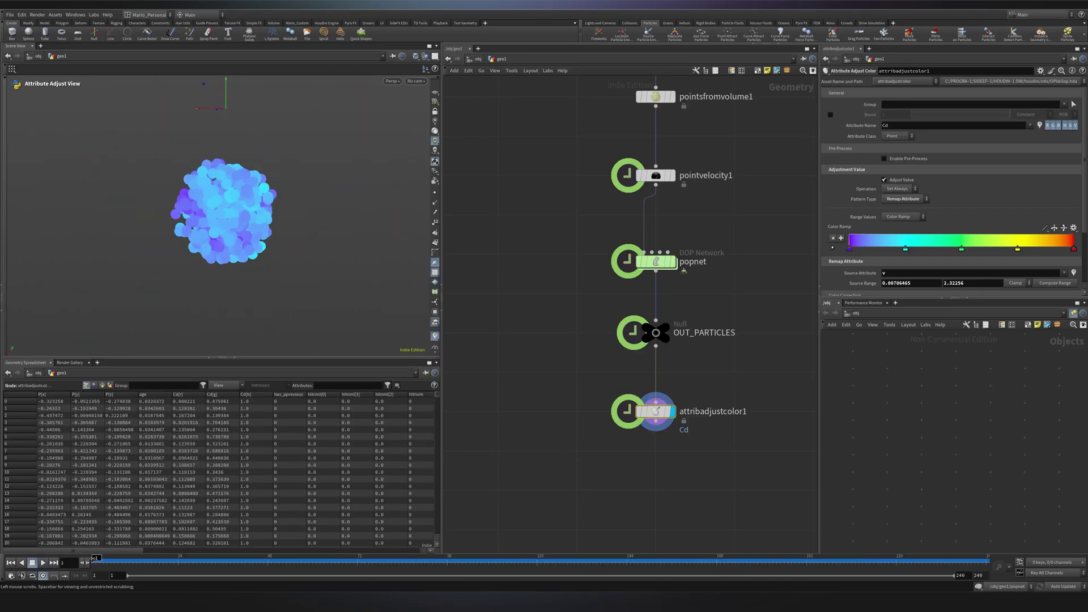
left_click(43, 562)
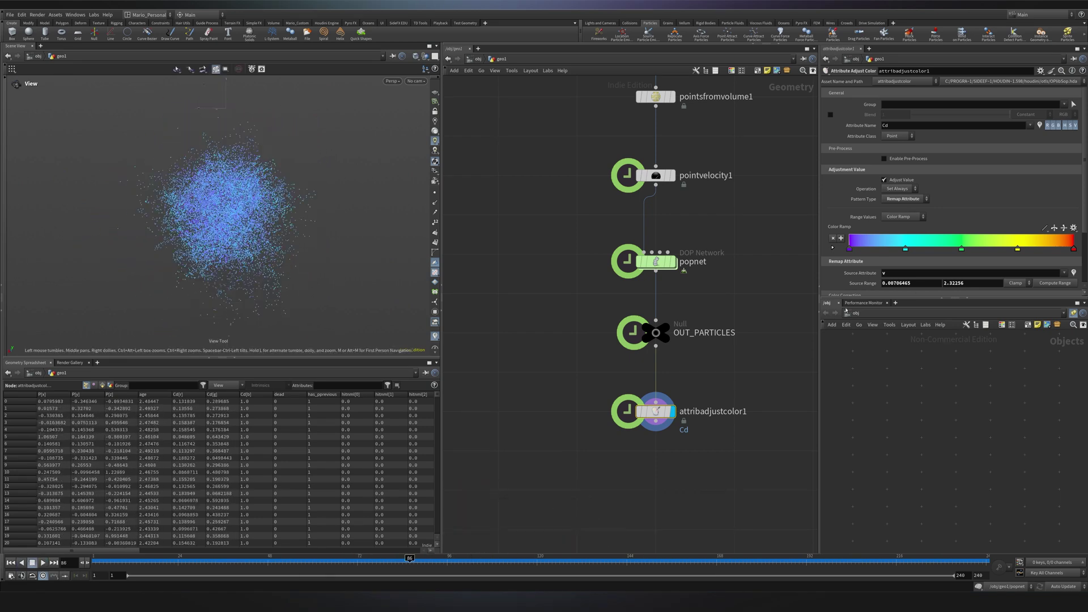
Step: Color the particles by age: set Source Attribute to age, reset Source Range to 0 and 1, and apply the Grayscale ramp preset
left_click(1074, 273)
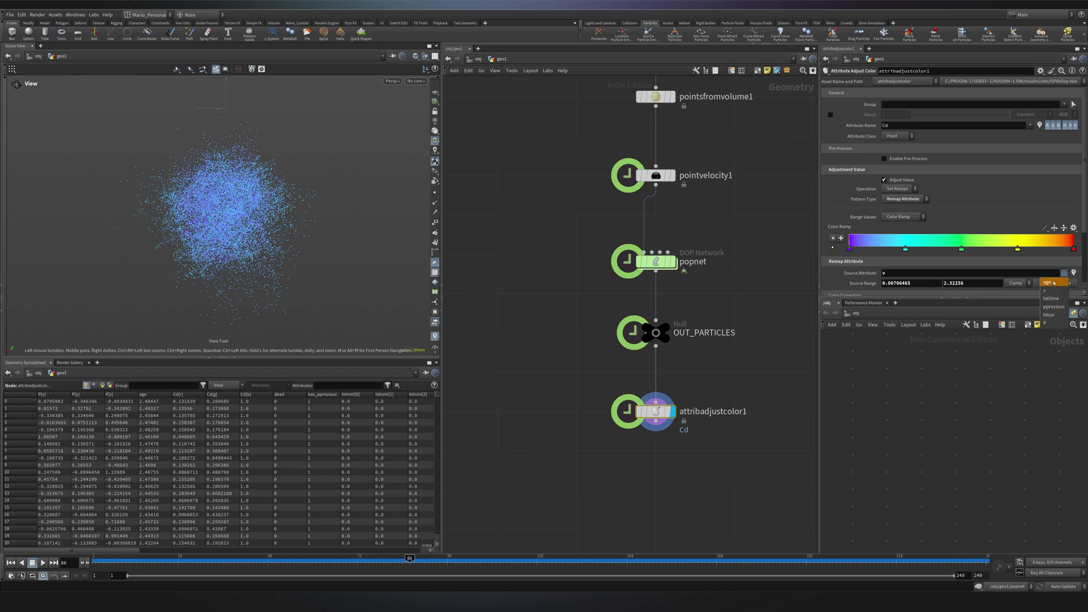
left_click(1055, 286)
middle_click(862, 284, "ctrl")
left_click(1073, 228)
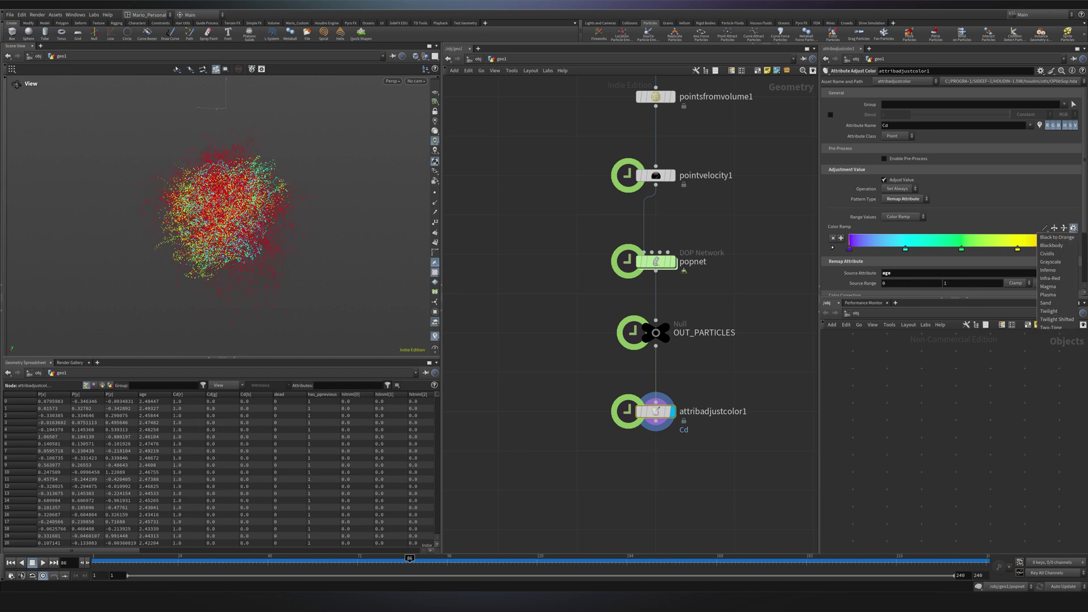
left_click(1062, 262)
Step: Replay the simulation from the first frame and review the node chain from sphere1 to pointvelocity1
key("ctrl+Up")
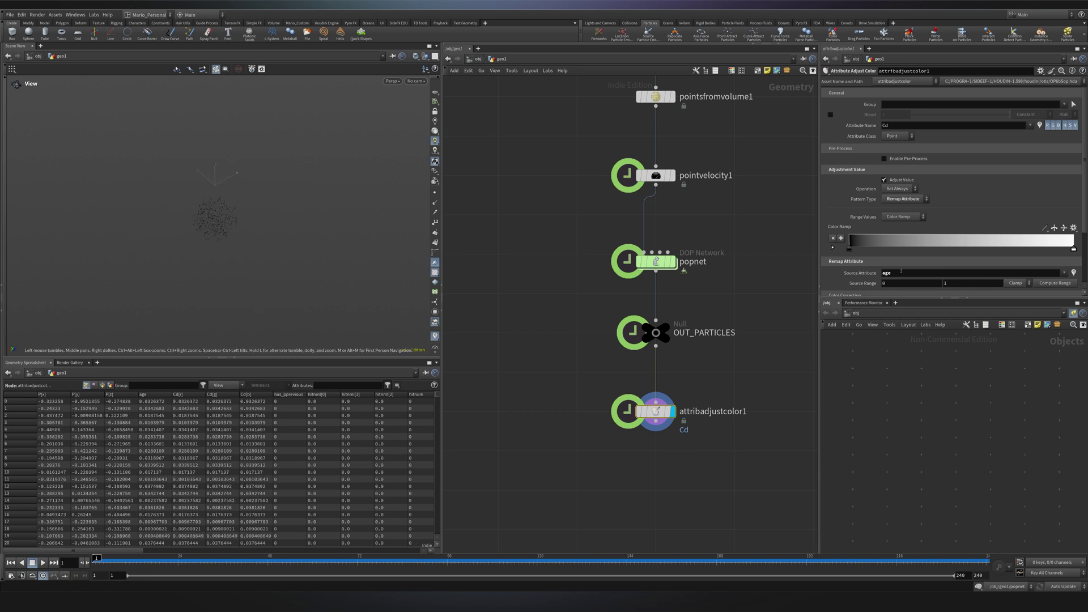
key("Up")
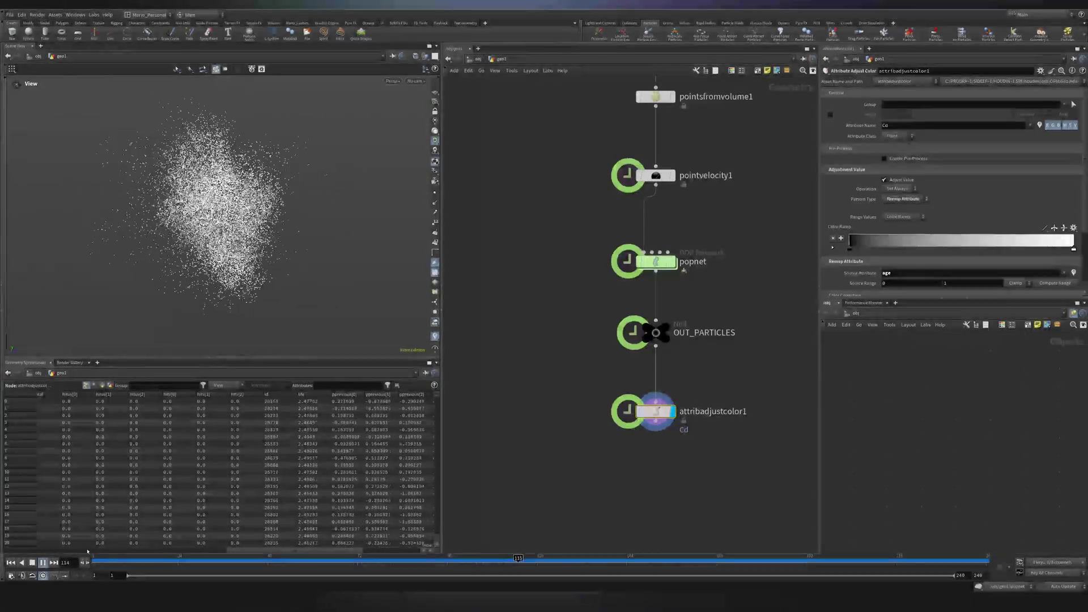
left_click(32, 562)
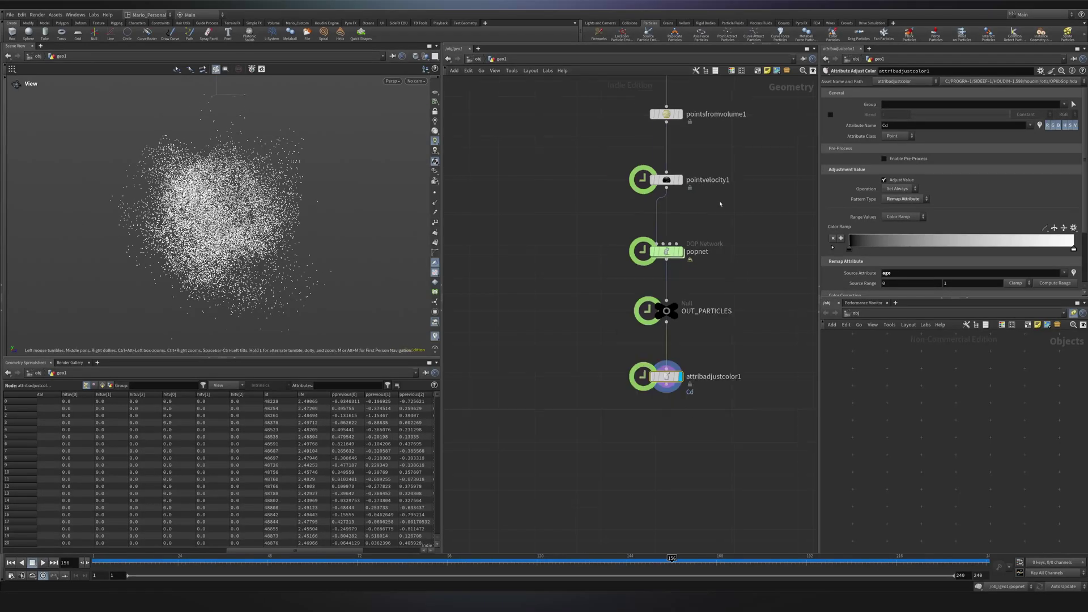
key("h")
left_click_drag(540, 95, 691, 150)
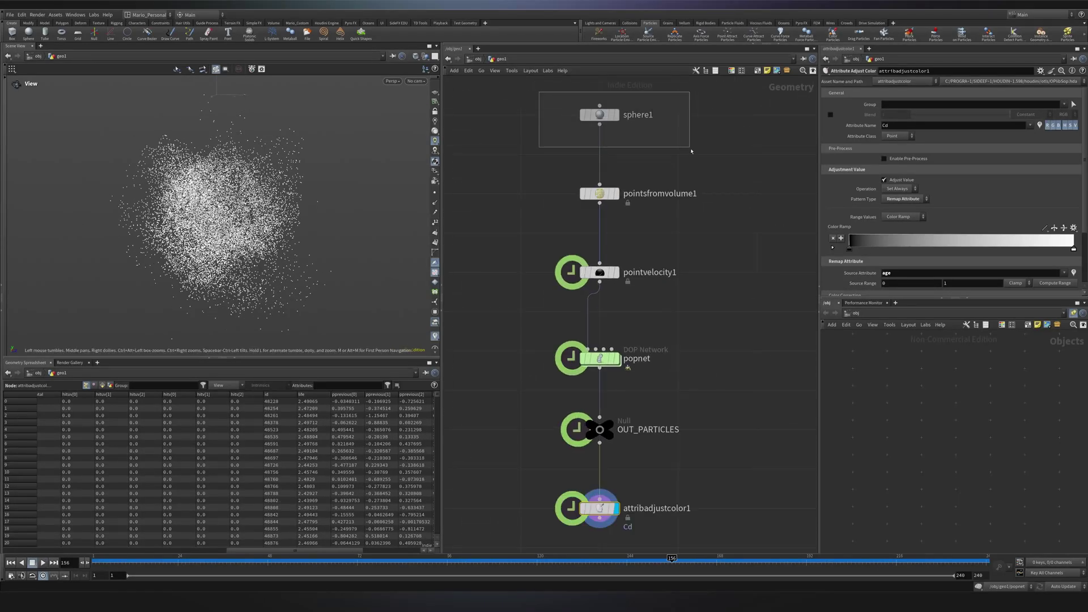
left_click_drag(695, 244, 537, 311)
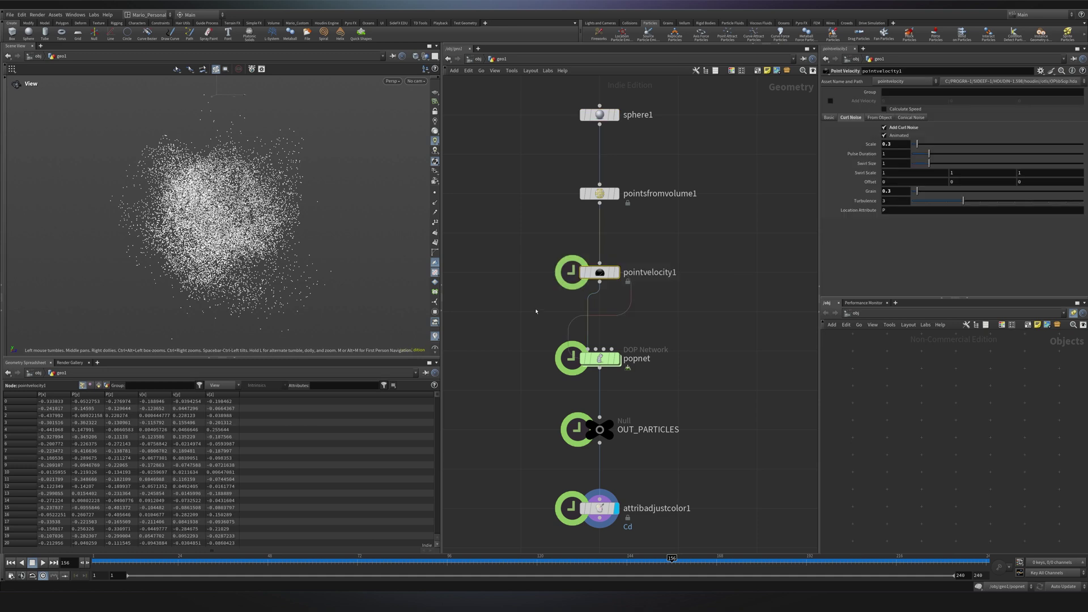
Step: Apply the purple-to-yellow color ramp preset to attribadjustcolor1 and set its Source Range maximum to 2.2
left_click_drag(697, 467, 541, 529)
left_click(1073, 227)
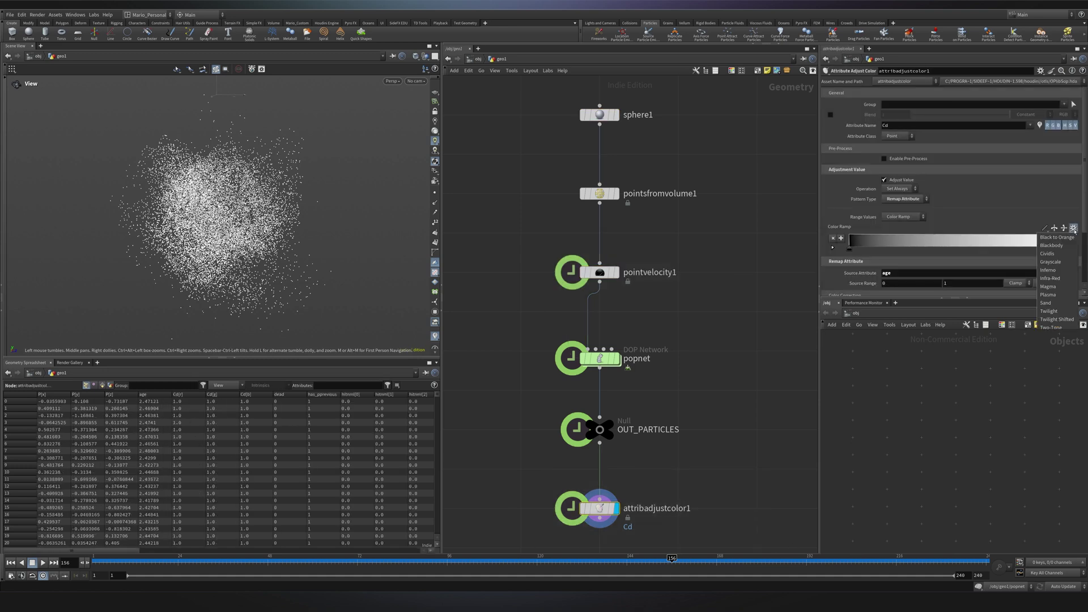
left_click(1049, 312)
middle_click_drag(948, 283, 987, 283)
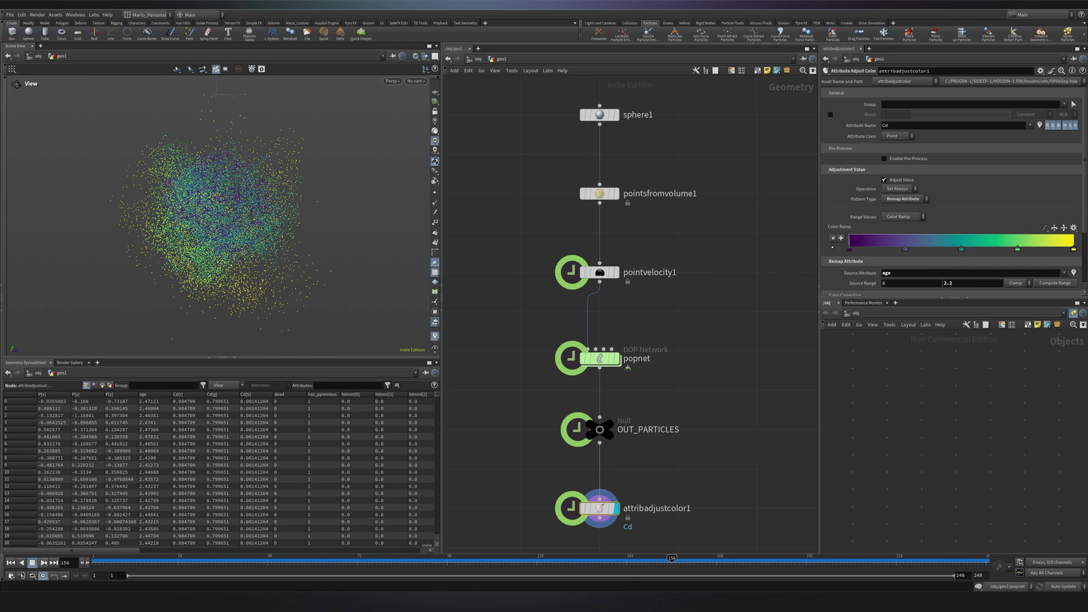
Step: Play the age-colored simulation, inspect the particle motion in the viewport and stop the playback
left_click(43, 562)
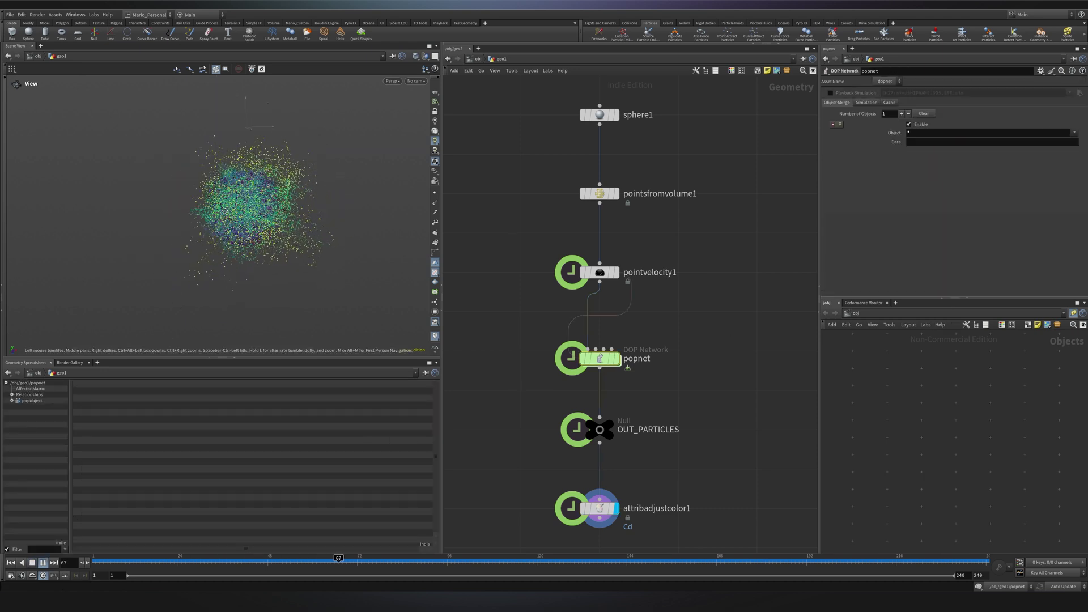
middle_click_drag(251, 206, 233, 189)
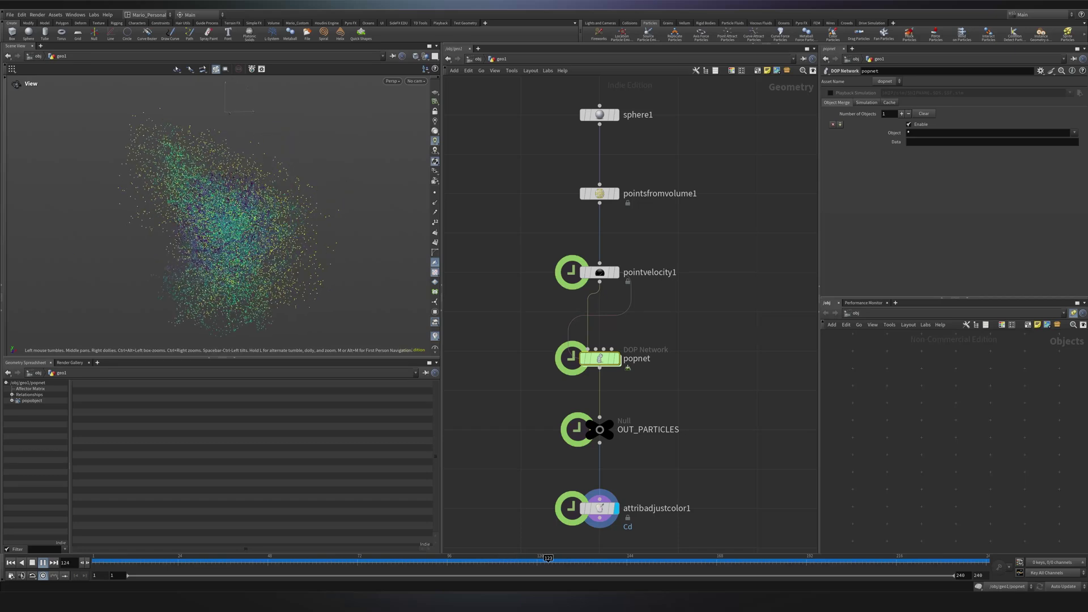
key("Up")
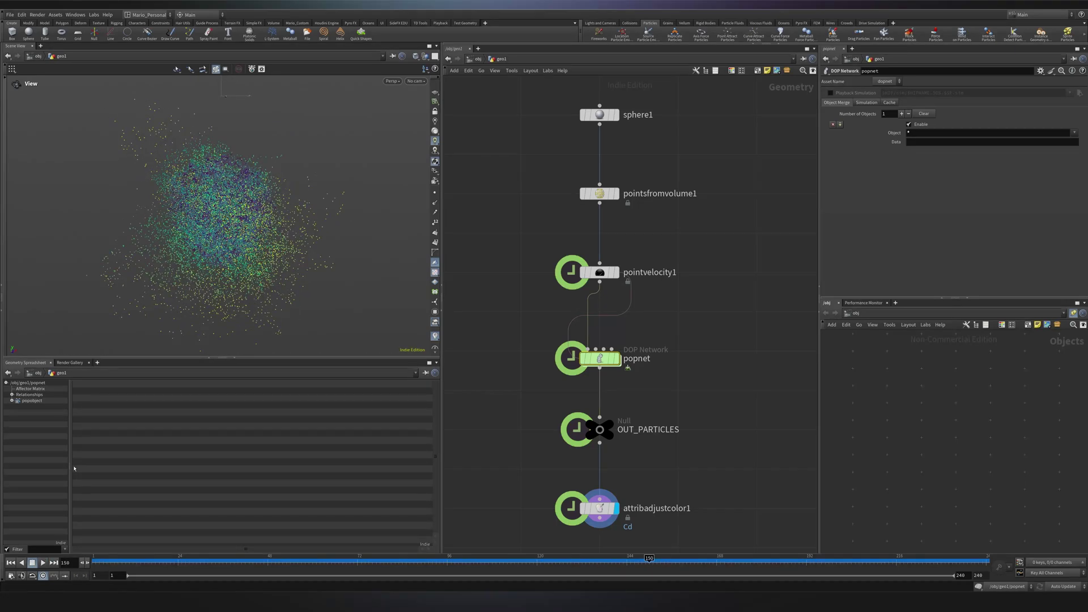